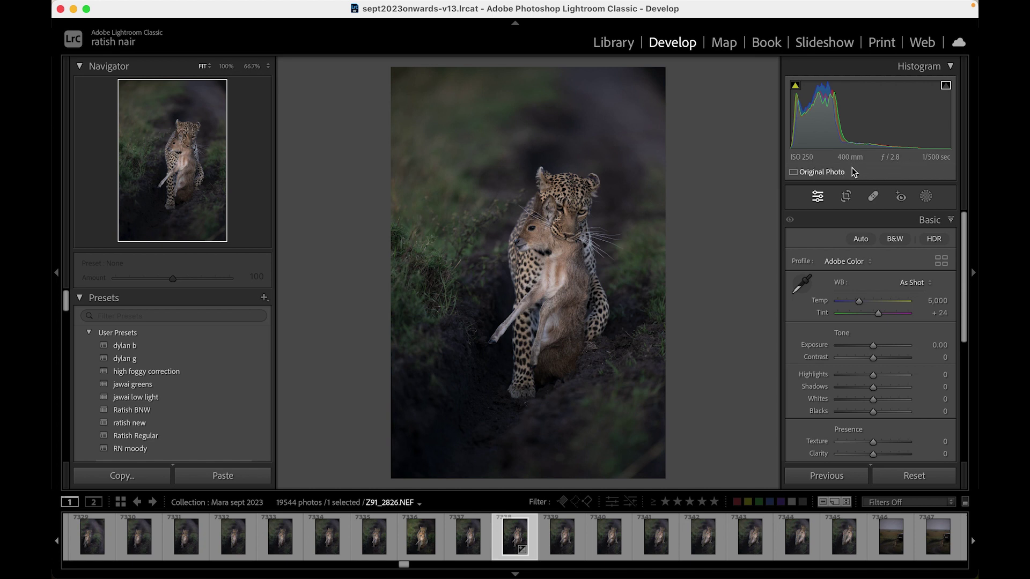
Step: Enable chromatic aberration removal in the photo's lens profile corrections, with profile corrections on
scroll(888, 298, "down", 10)
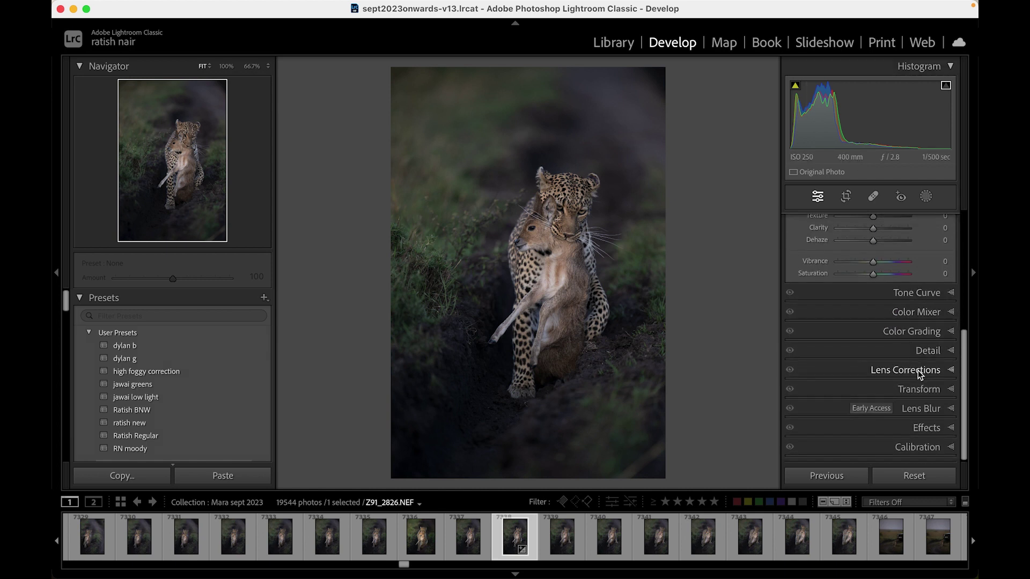
left_click(919, 370)
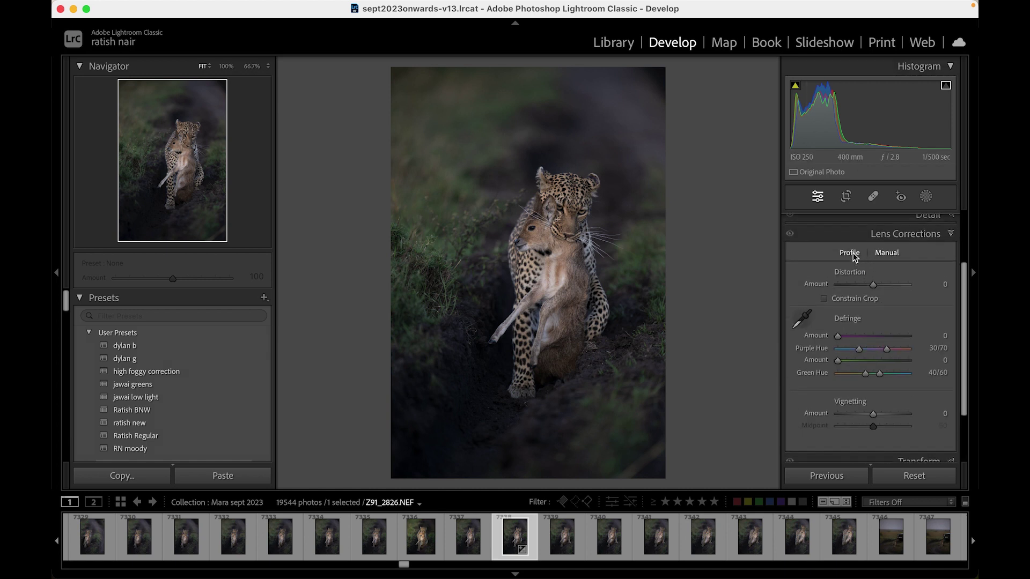
left_click(850, 252)
left_click(805, 272)
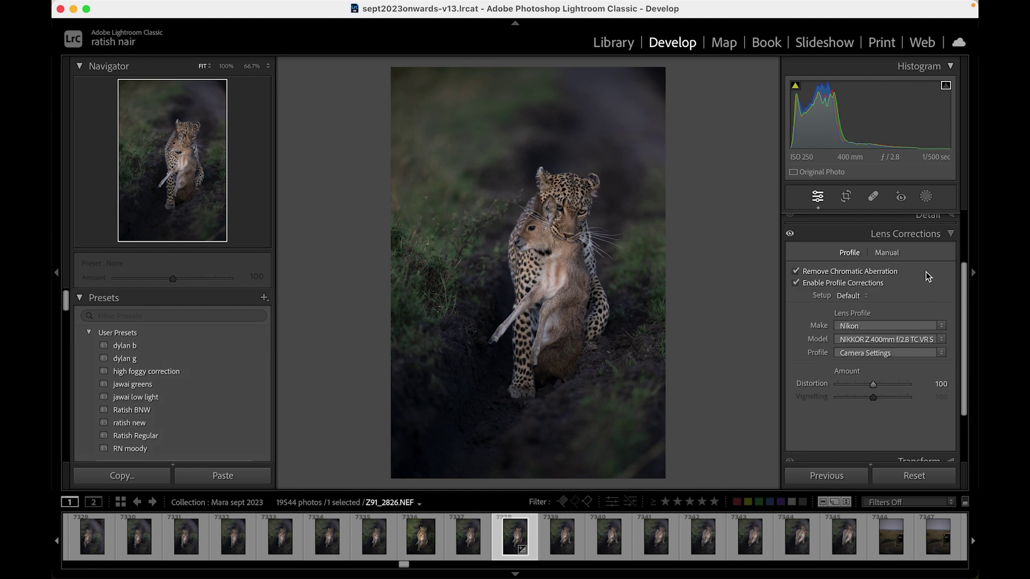
Step: Change the photo's colour profile to Camera Standard in the basic adjustments
scroll(926, 272, "up", 5)
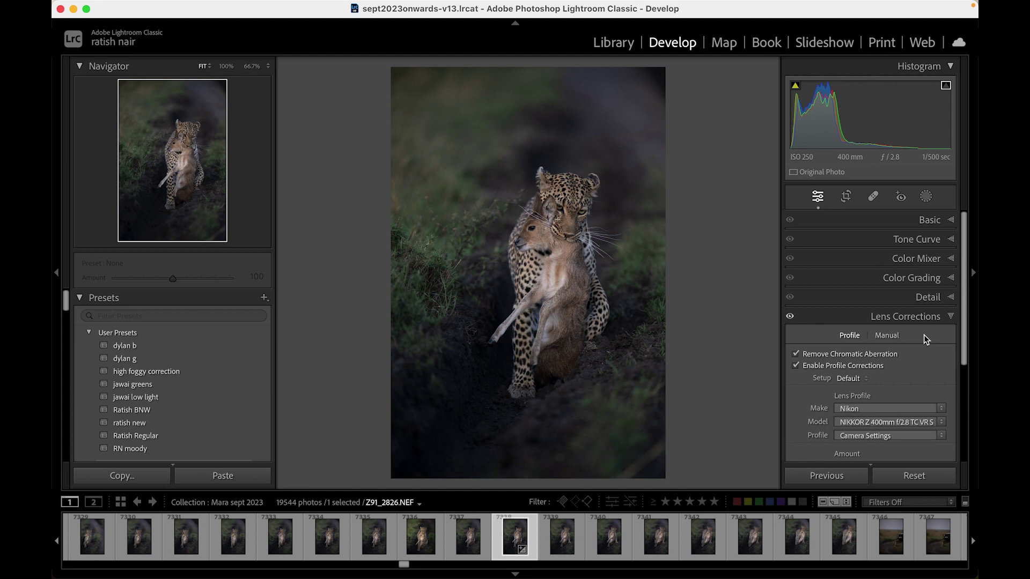
left_click(940, 220)
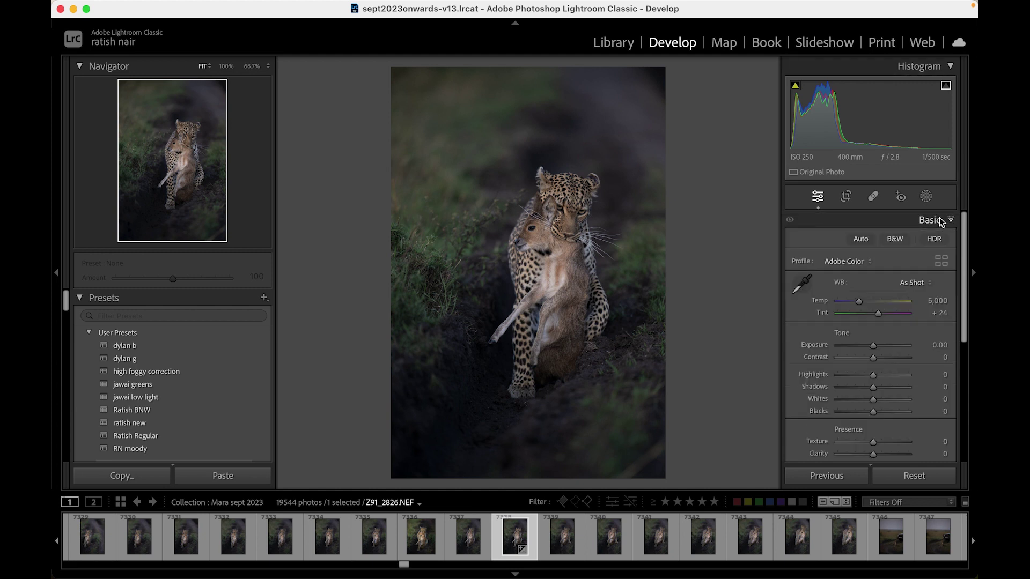
left_click(870, 262)
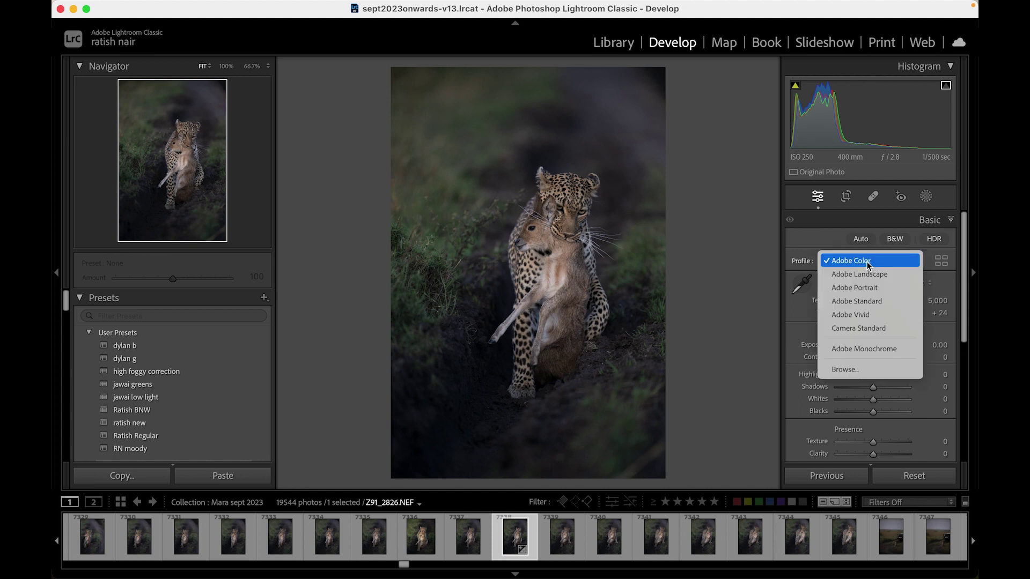
left_click(874, 328)
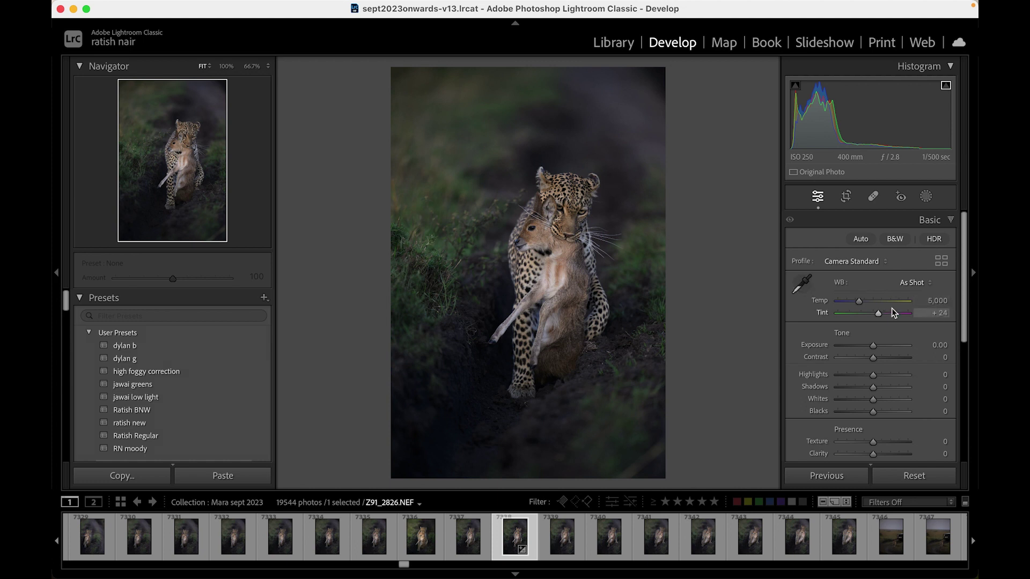
Step: Set a custom white balance by sampling a neutral area of the pale fur beside the leopard's whiskers, and check it full screen
left_click(802, 284)
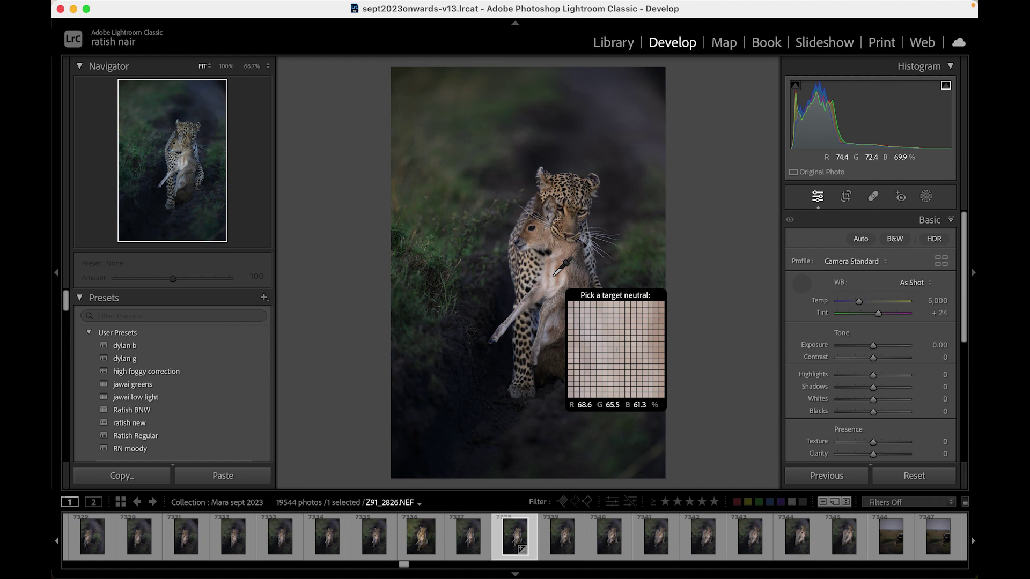
left_click(803, 285)
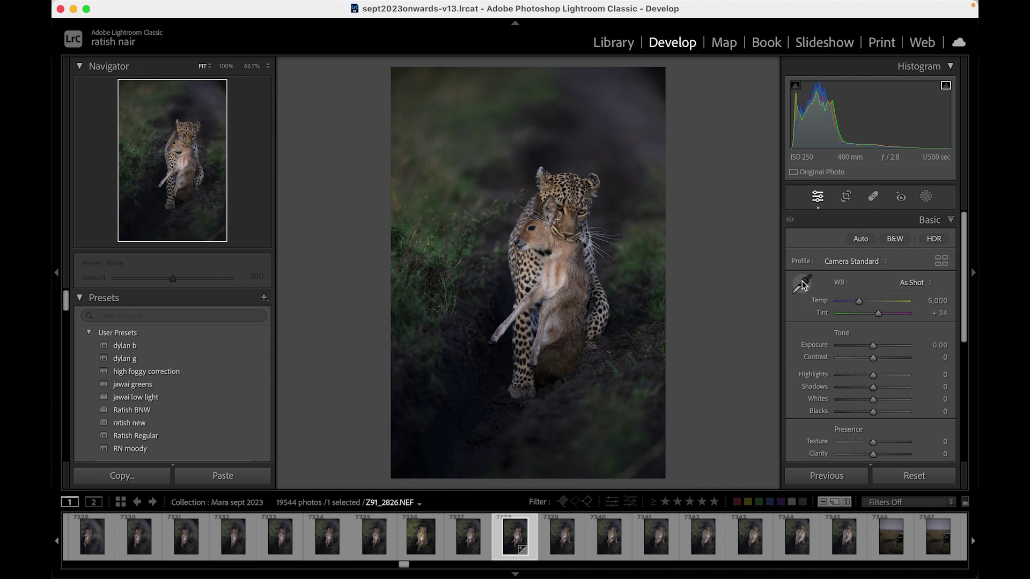
left_click(621, 227)
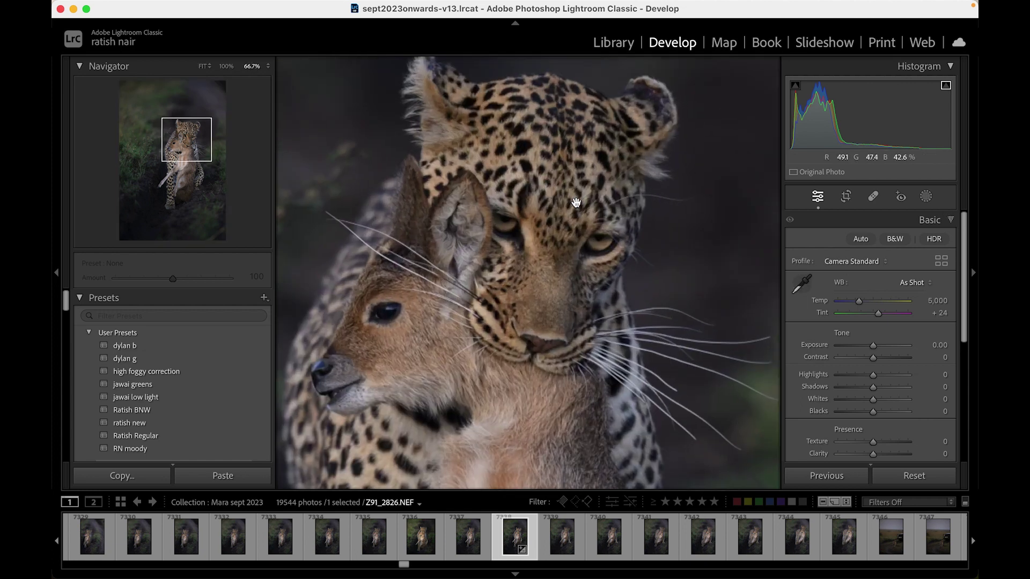
scroll(632, 271, "down", 5)
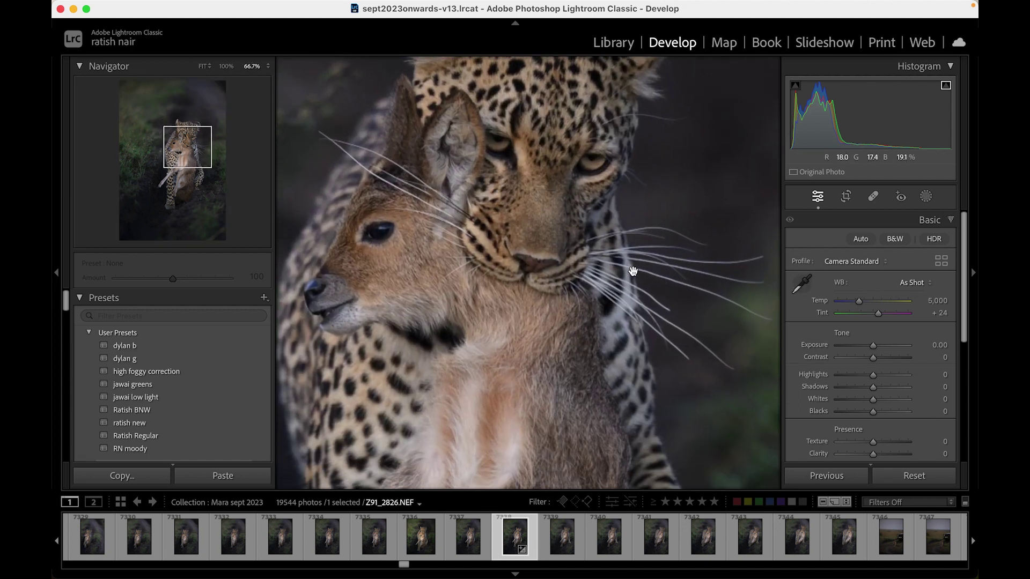
left_click(804, 279)
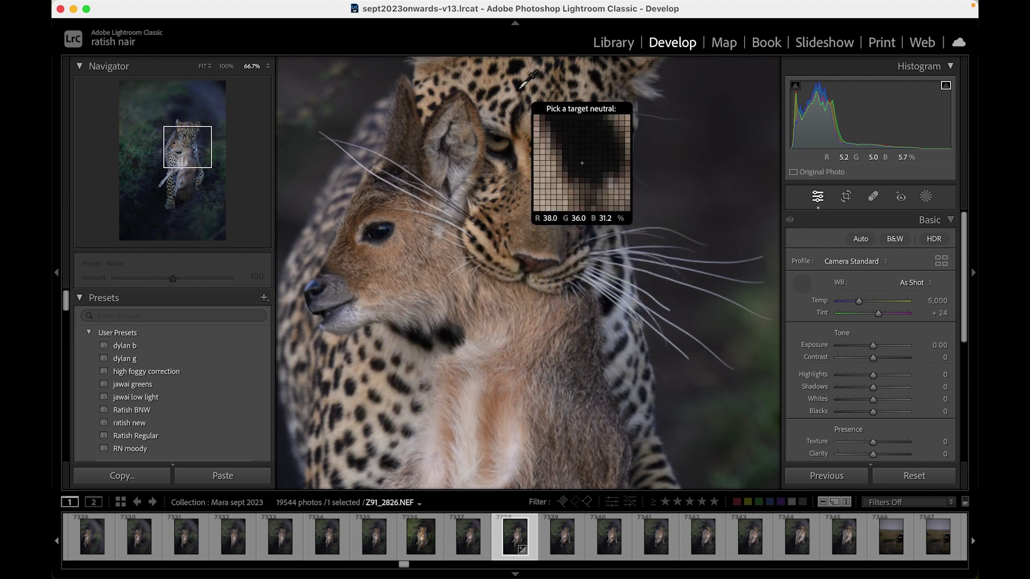
left_click(622, 310)
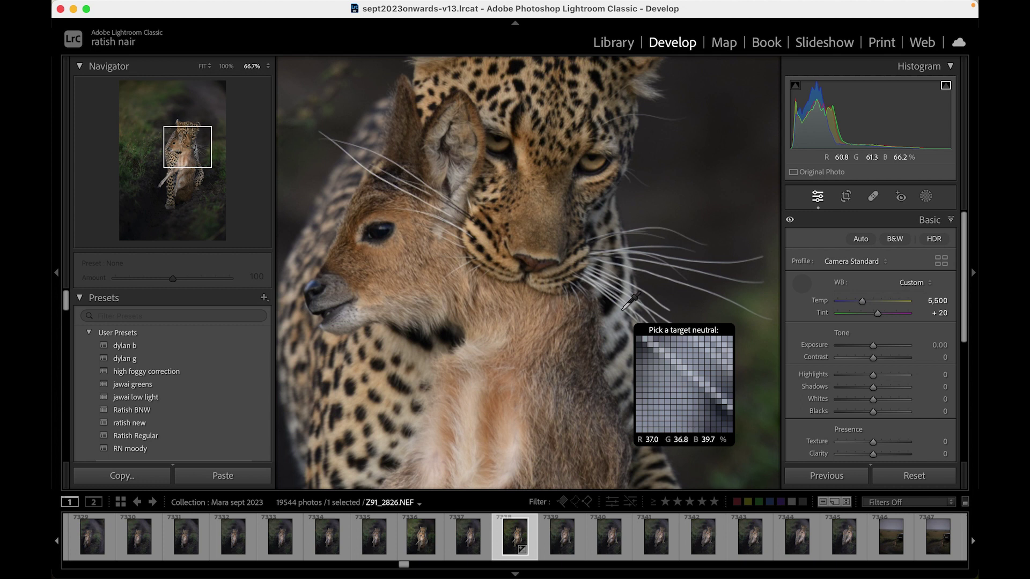
left_click(802, 283)
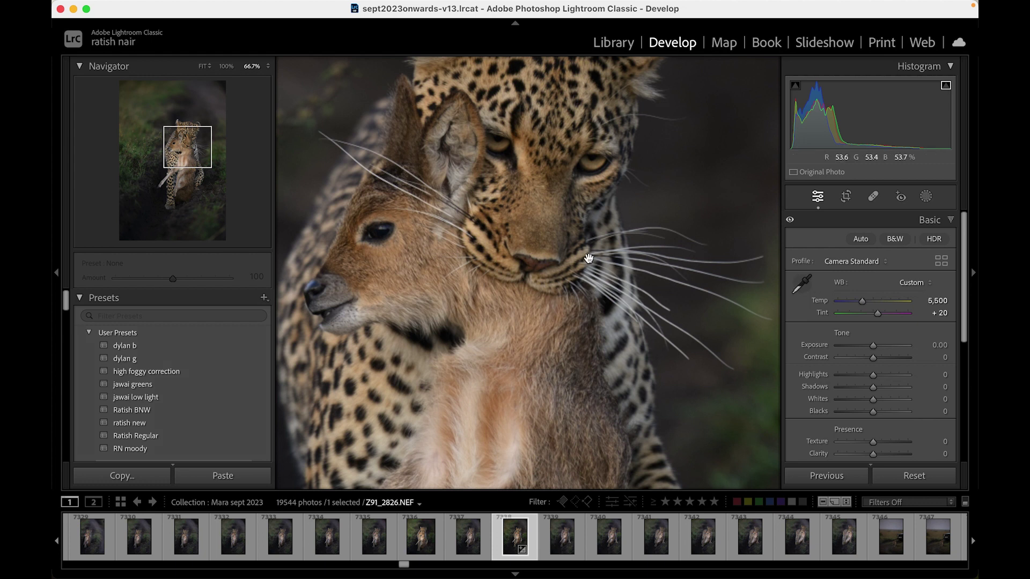
left_click(589, 259)
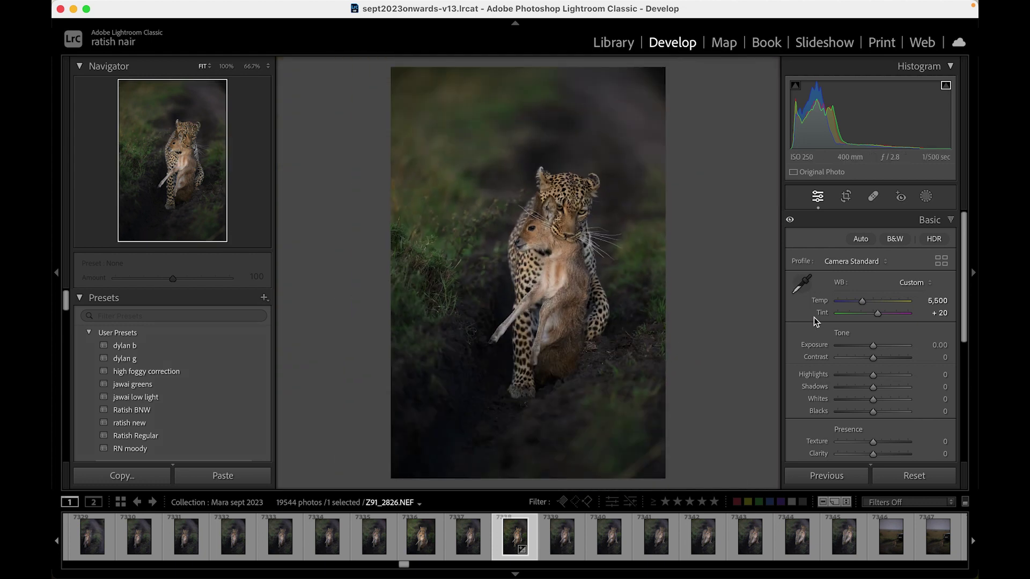
key("f")
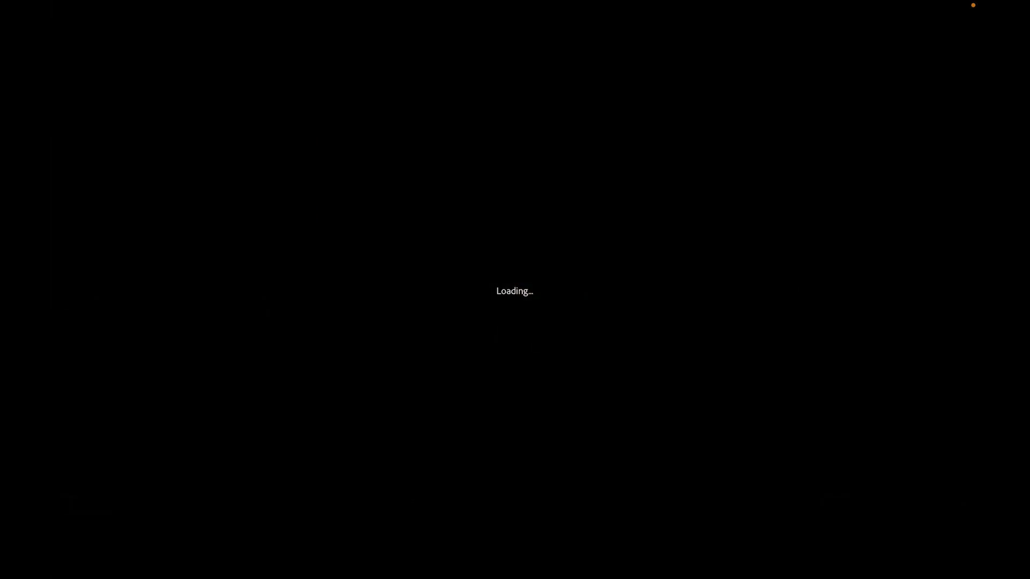
key("f")
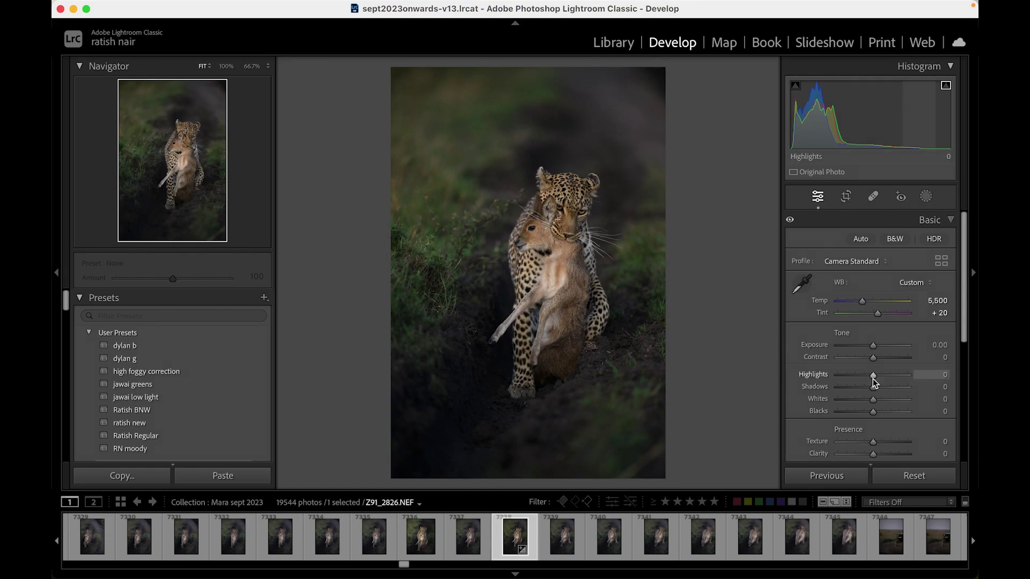
Step: Crop the photo to the 4 x 5 / 8 x 10 aspect ratio, framed more tightly around the leopard and its prey
left_click(847, 198)
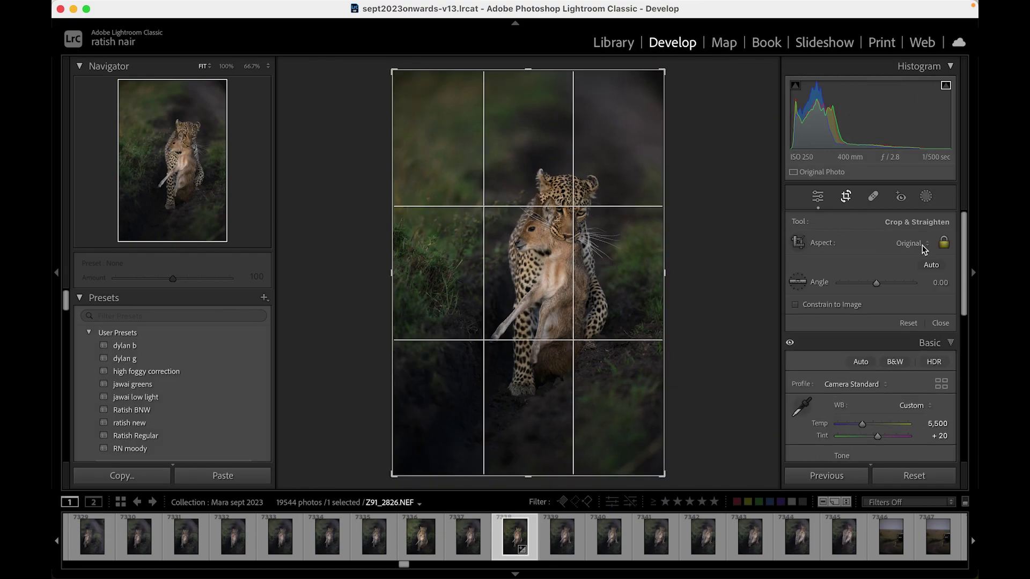
left_click(923, 246)
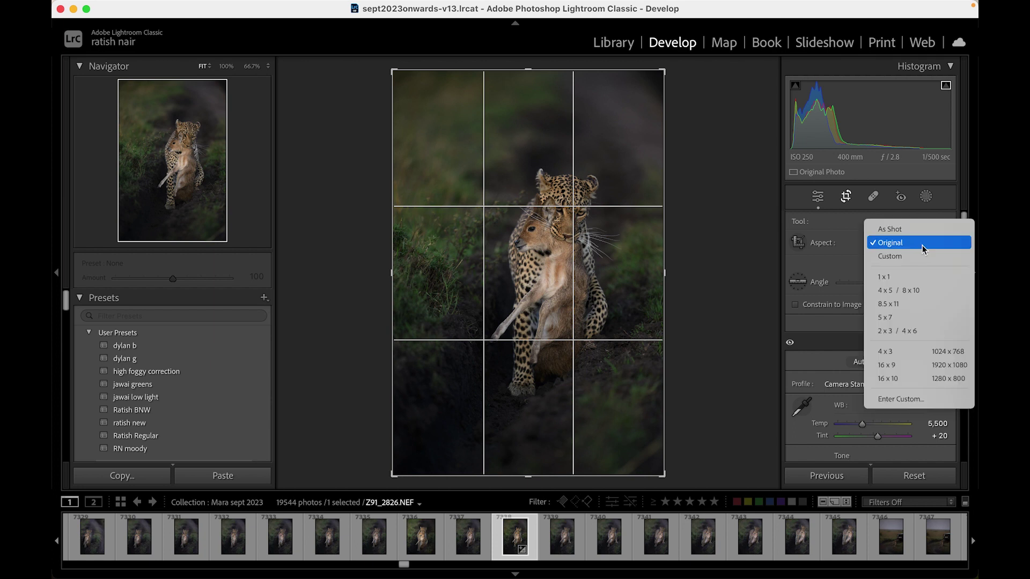
left_click(924, 291)
left_click_drag(551, 277, 550, 296)
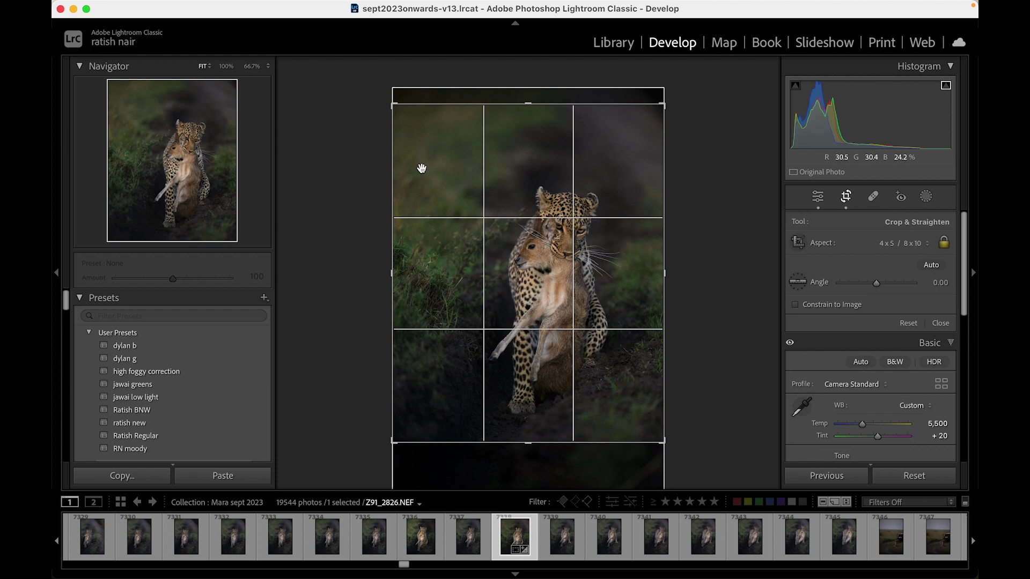
left_click_drag(393, 106, 410, 116)
key("Return")
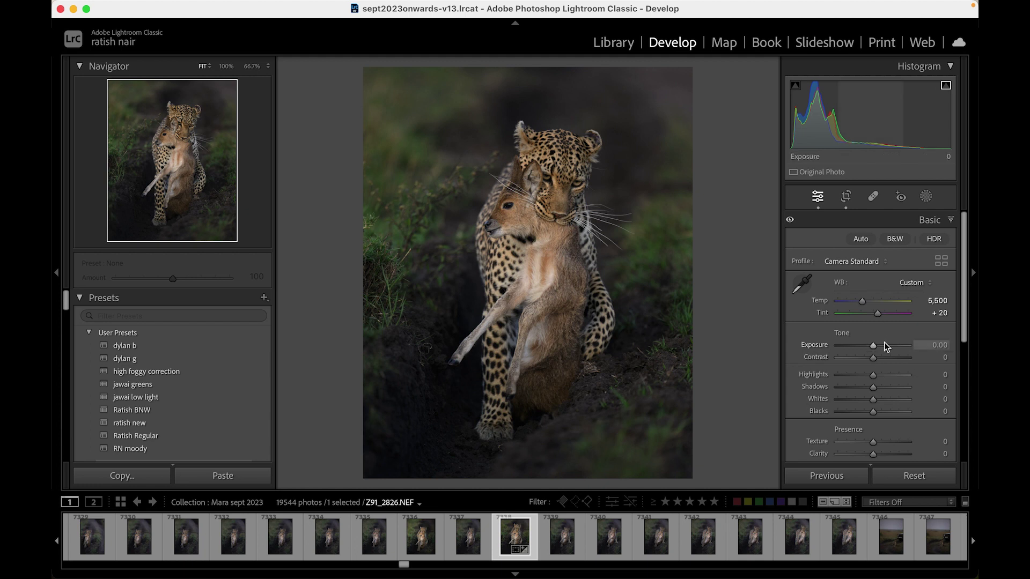
Step: Raise the photo's Highlights to +23, Shadows to +21 and Whites to +24
left_click_drag(873, 379, 880, 380)
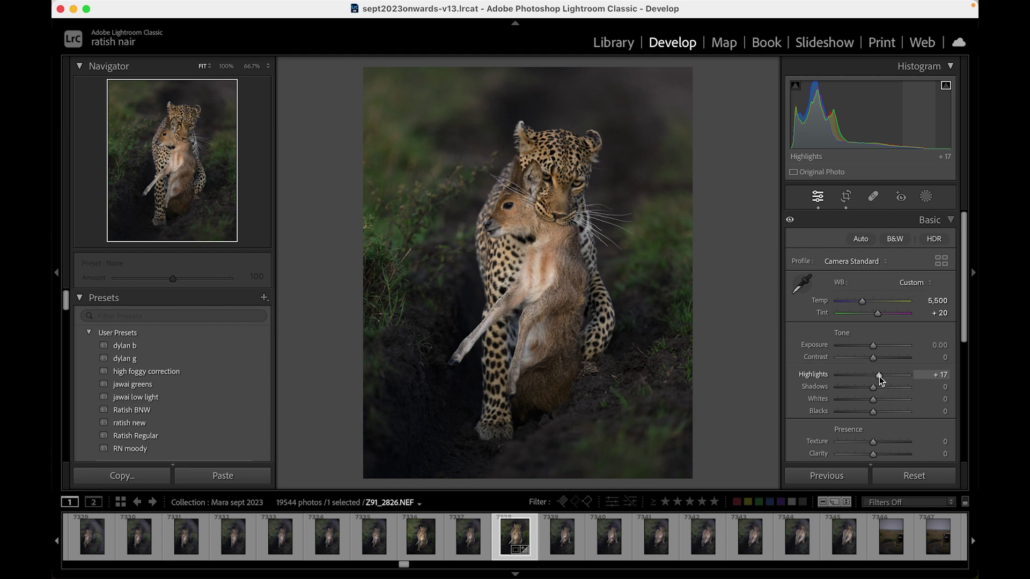
mouse_move(875, 388)
left_mouse_down()
mouse_move(883, 393)
mouse_move(874, 374)
mouse_move(858, 377)
mouse_move(883, 379)
left_mouse_up()
left_click_drag(872, 402, 884, 407)
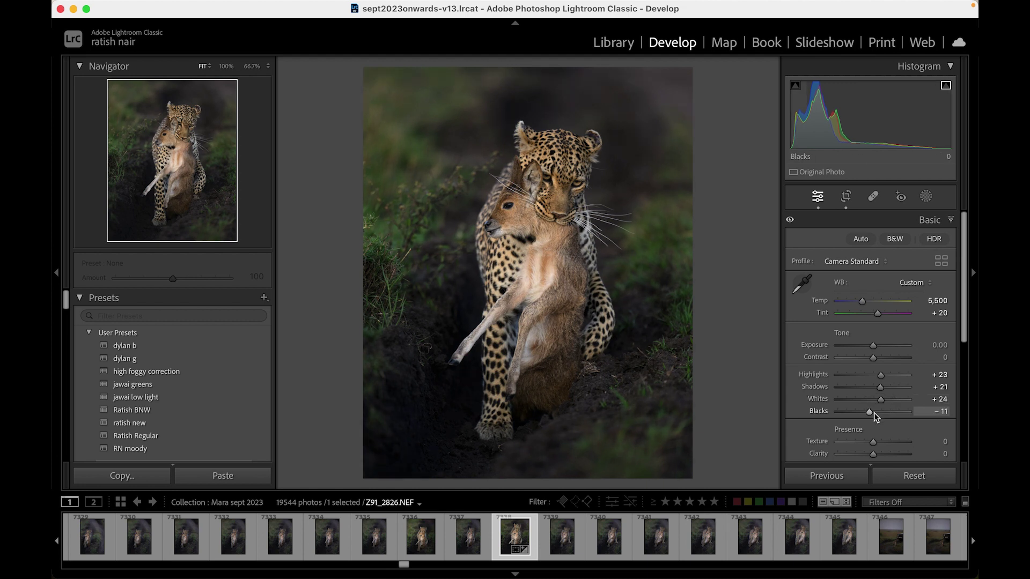
Step: Set Blacks to -5 using the clipping preview, and set Whites to +28
left_click_drag(871, 413, 874, 417)
key("alt")
left_click(874, 413, "alt")
mouse_move(874, 414)
left_mouse_down()
mouse_move(852, 416)
mouse_move(874, 422)
left_mouse_up()
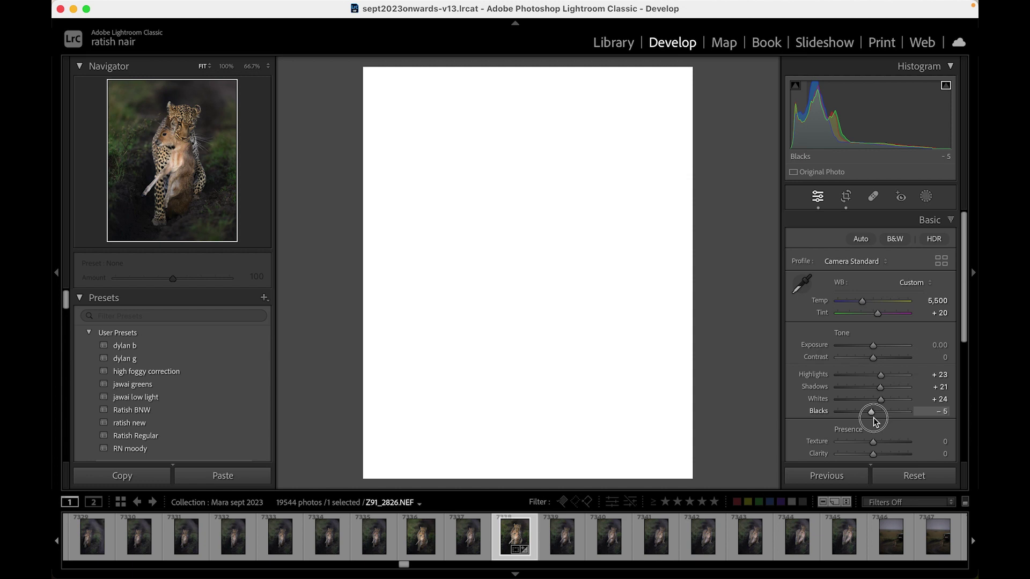
left_click_drag(874, 422, 884, 402)
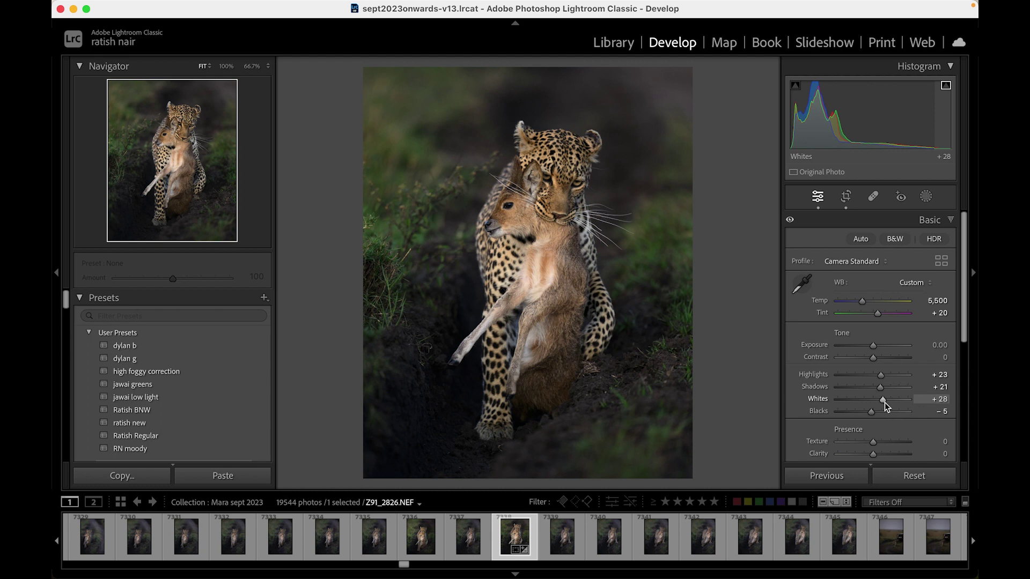
scroll(884, 402, "down", 3)
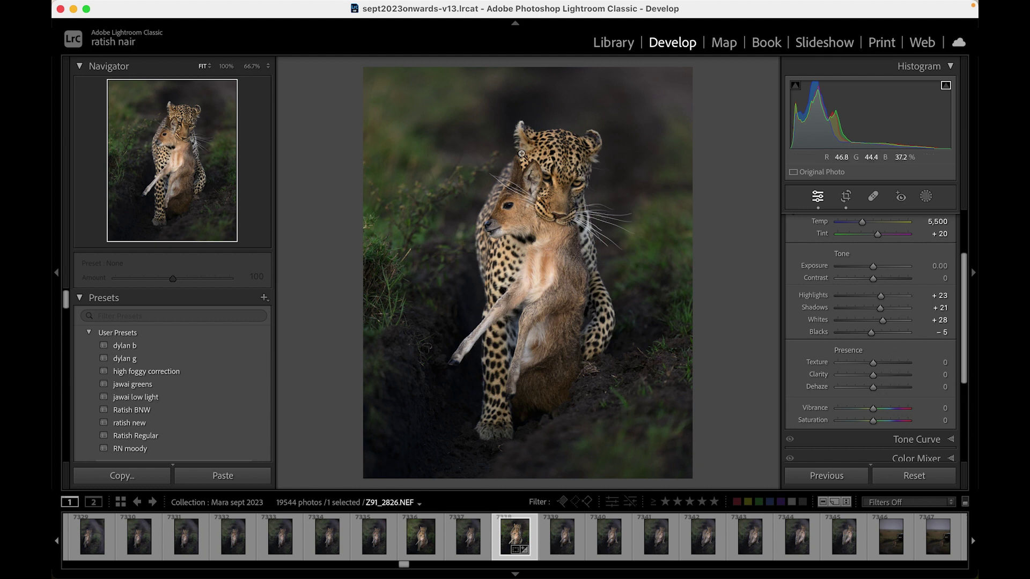
left_click(557, 182)
scroll(556, 237, "up", 3)
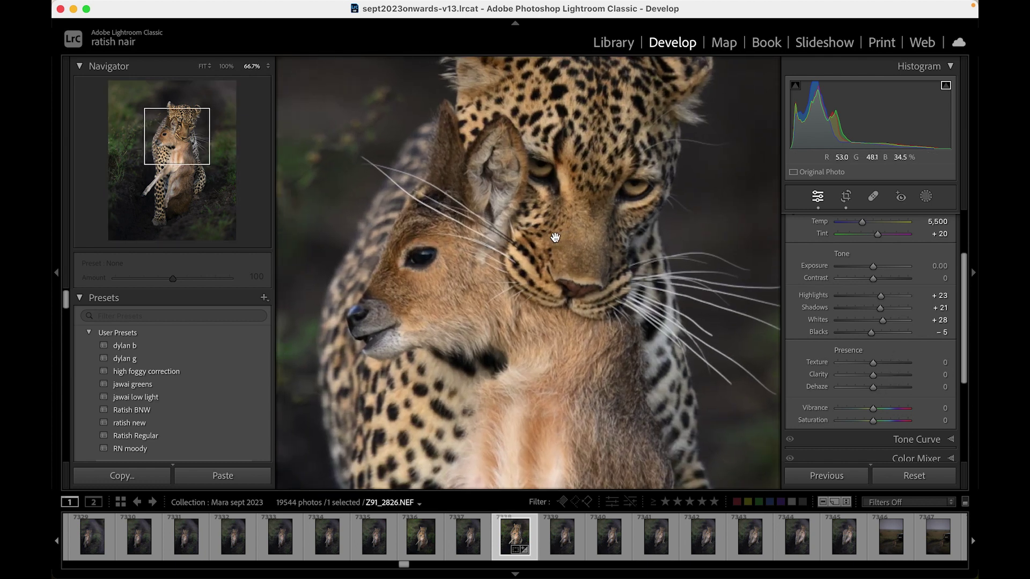
left_click(555, 236)
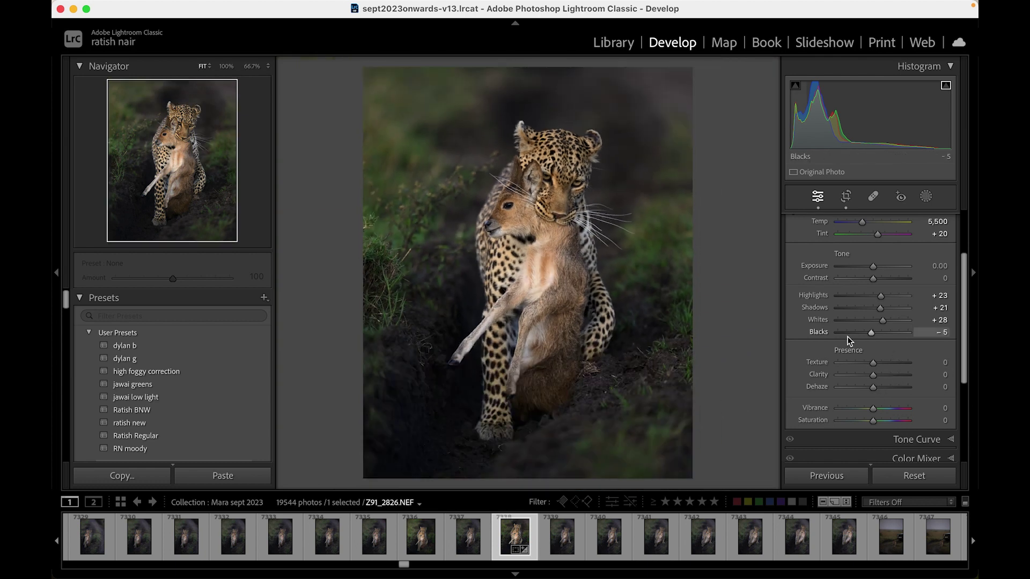
Step: Add a Highlight Priority post-crop vignette with Amount -11, Midpoint 20 and Feather 100
scroll(887, 364, "down", 5)
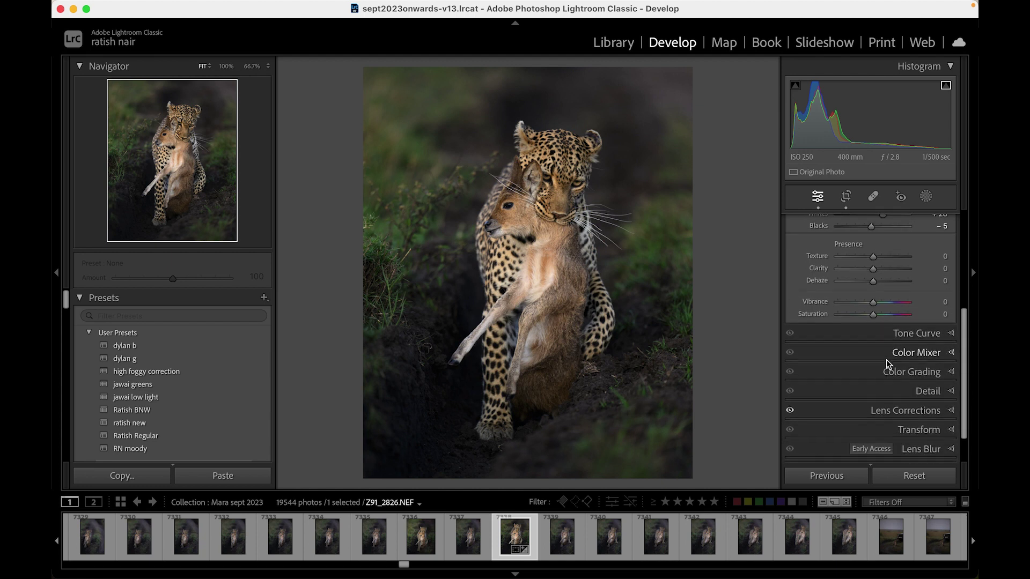
scroll(887, 363, "down", 1)
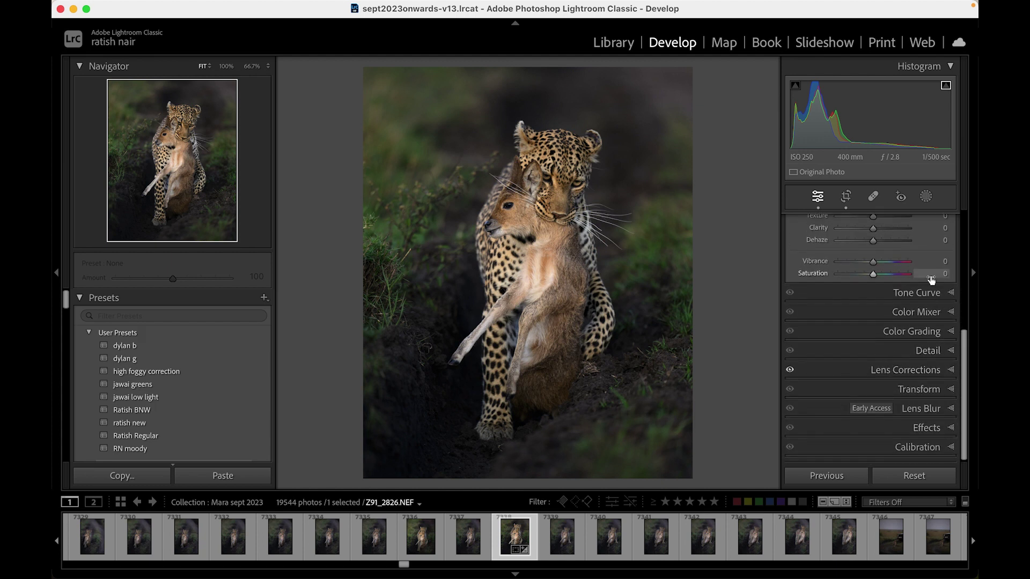
left_click(939, 424)
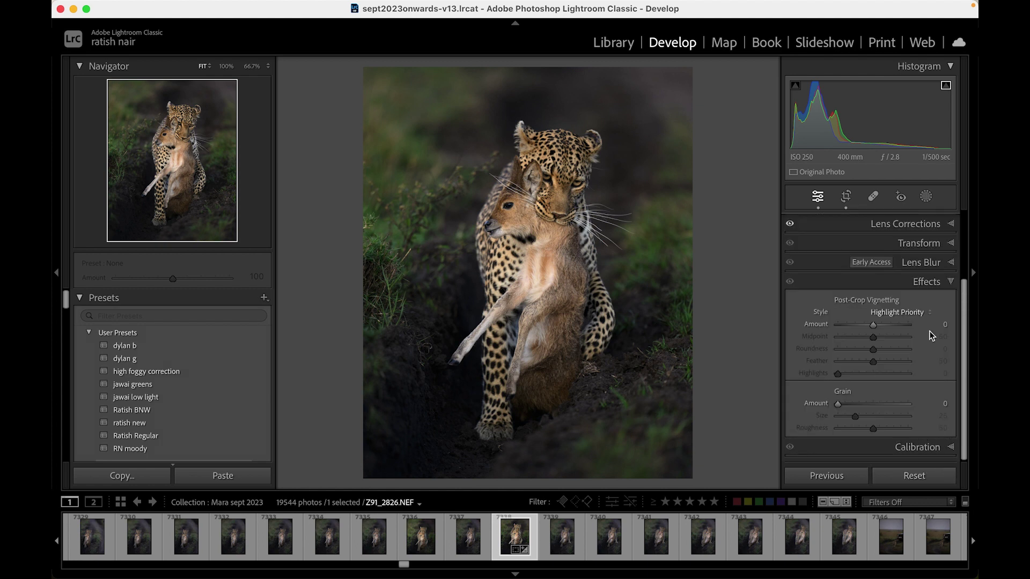
left_click_drag(872, 327, 948, 366)
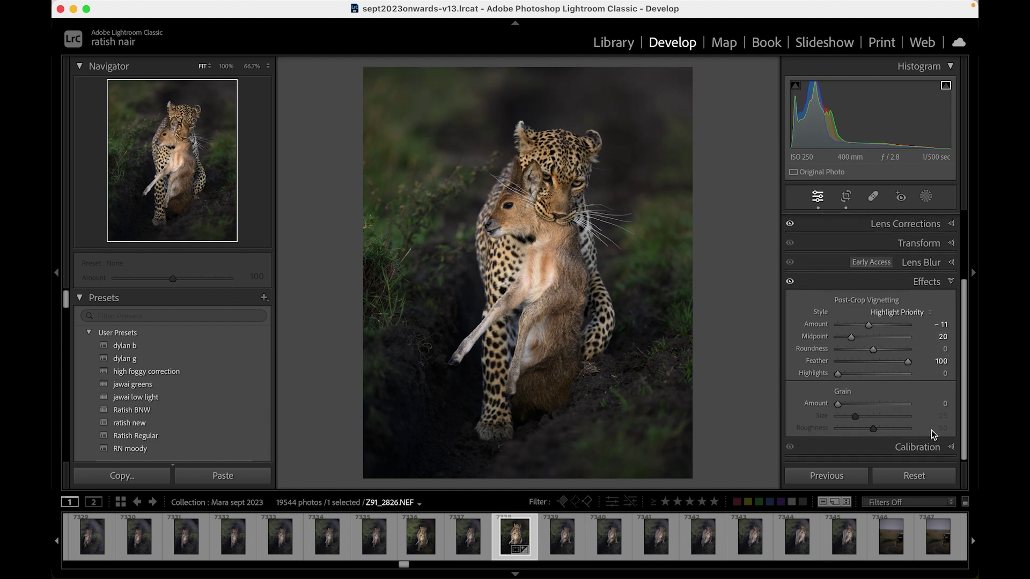
scroll(931, 398, "up", 5)
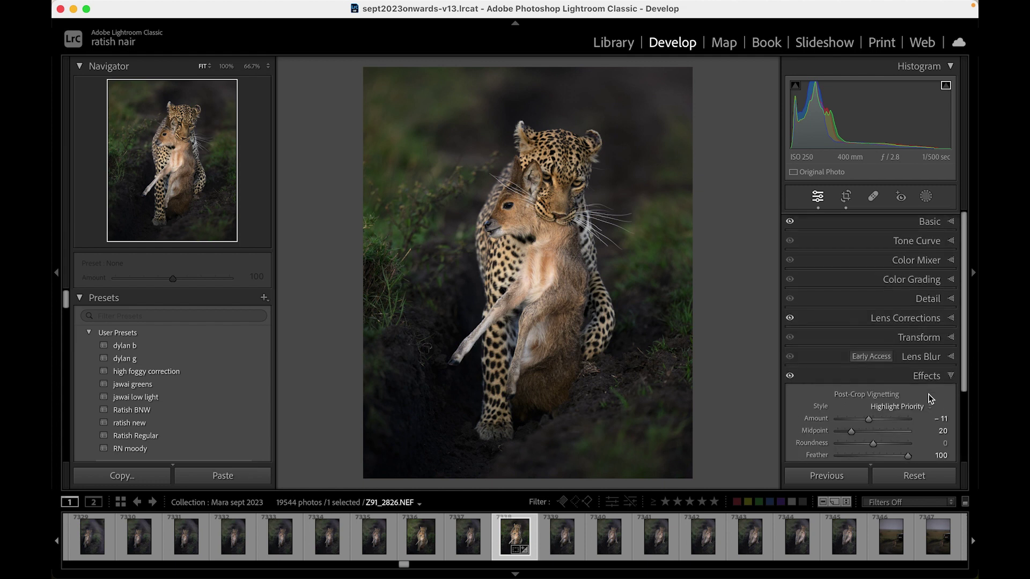
left_click(927, 197)
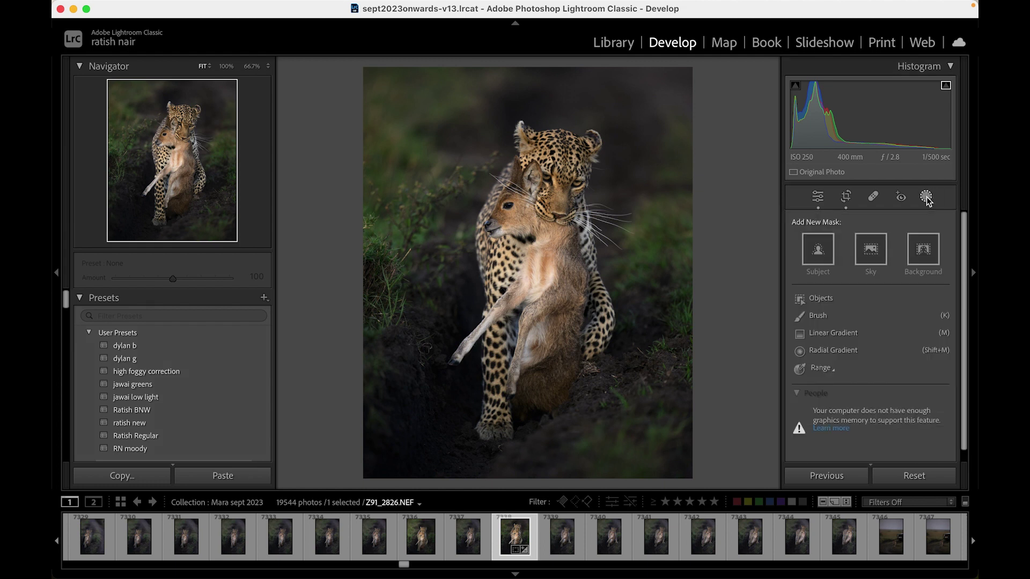
left_click(819, 197)
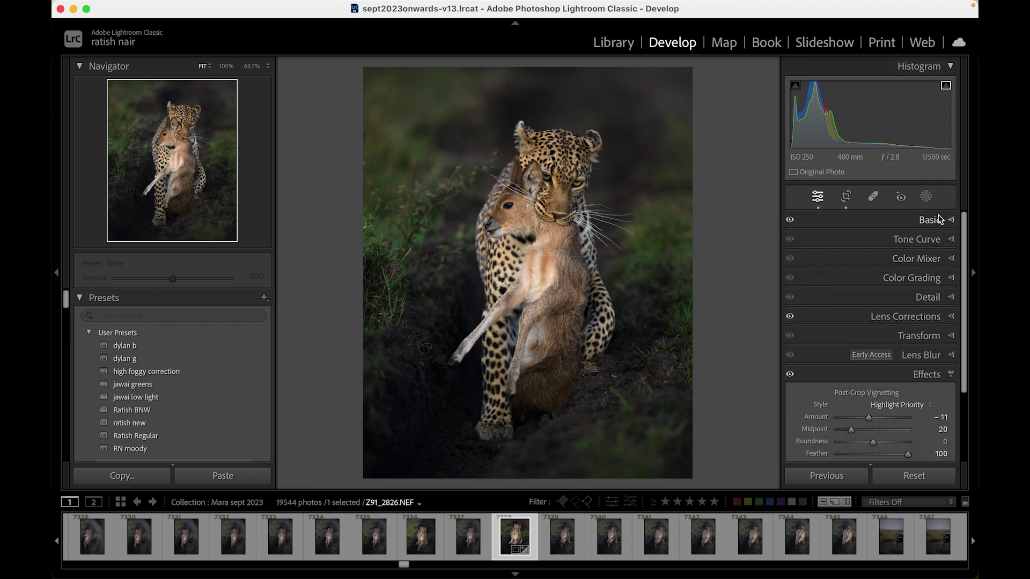
Step: Create a Select Background mask and lower its Exposure to -0.30
left_click(927, 197)
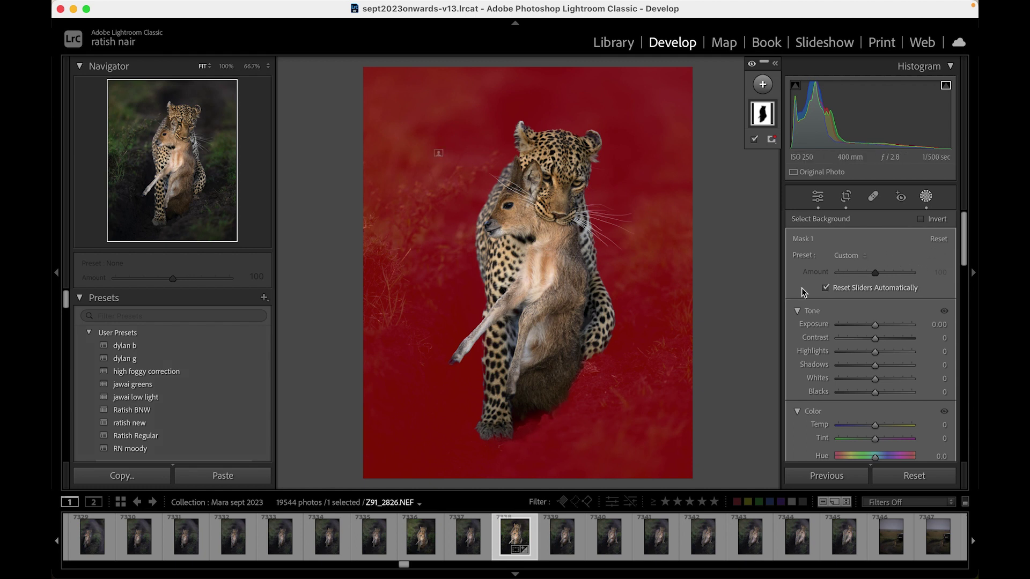
left_click(865, 256)
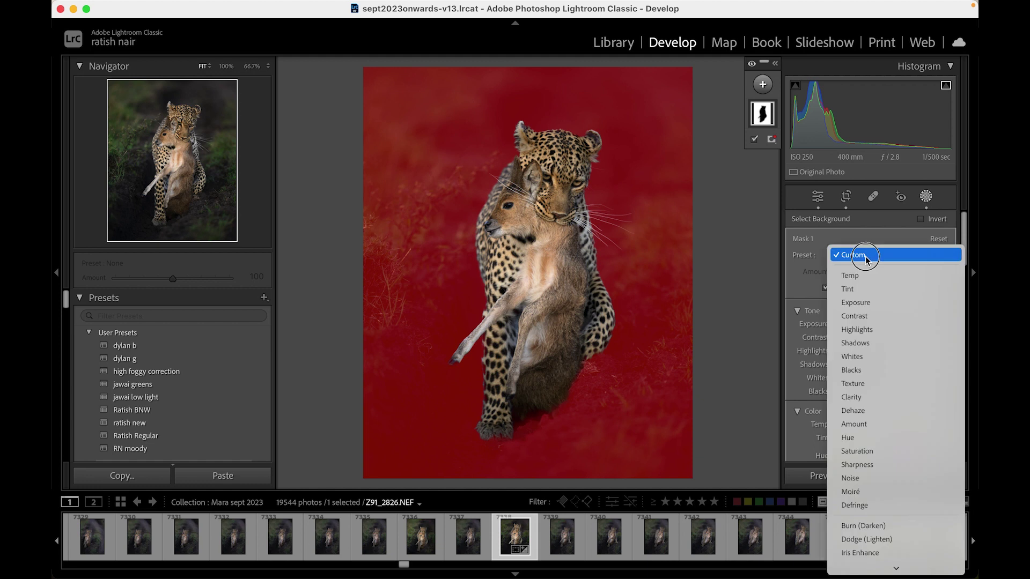
left_click(865, 256)
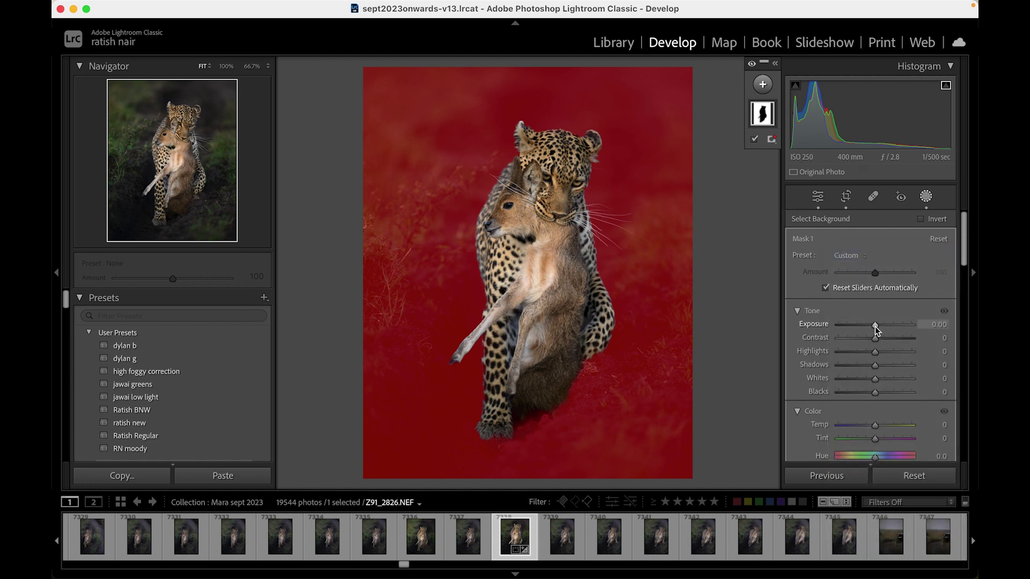
left_click_drag(876, 328, 873, 328)
Step: Lower the Clarity of the background mask slightly
scroll(875, 355, "down", 2)
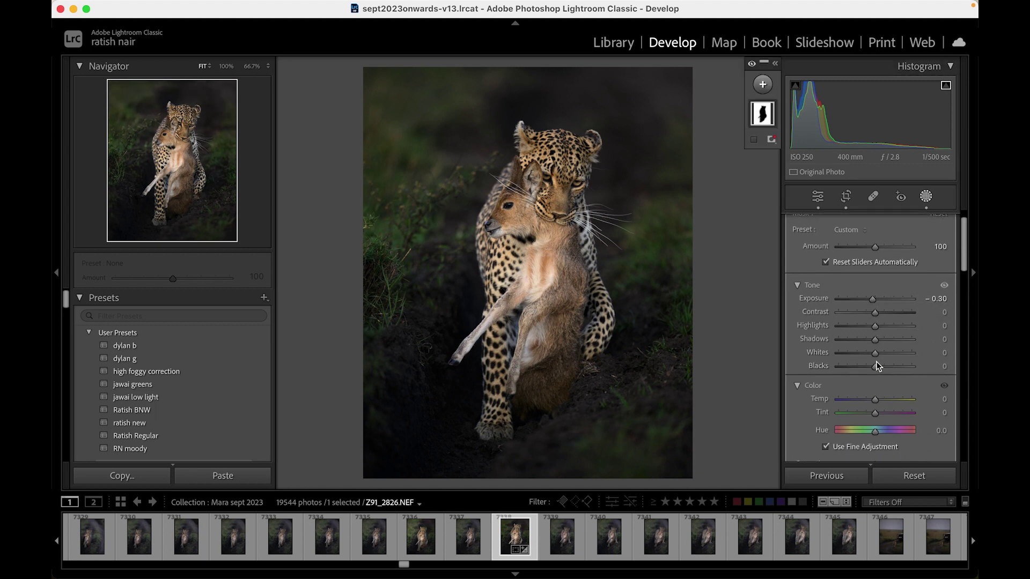
scroll(877, 370, "down", 10)
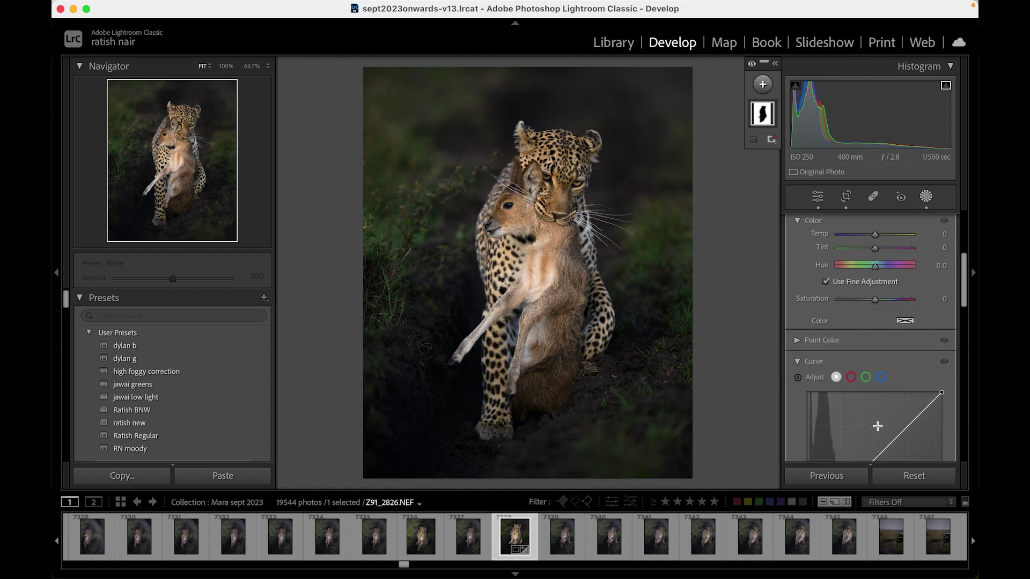
scroll(878, 426, "down", 12)
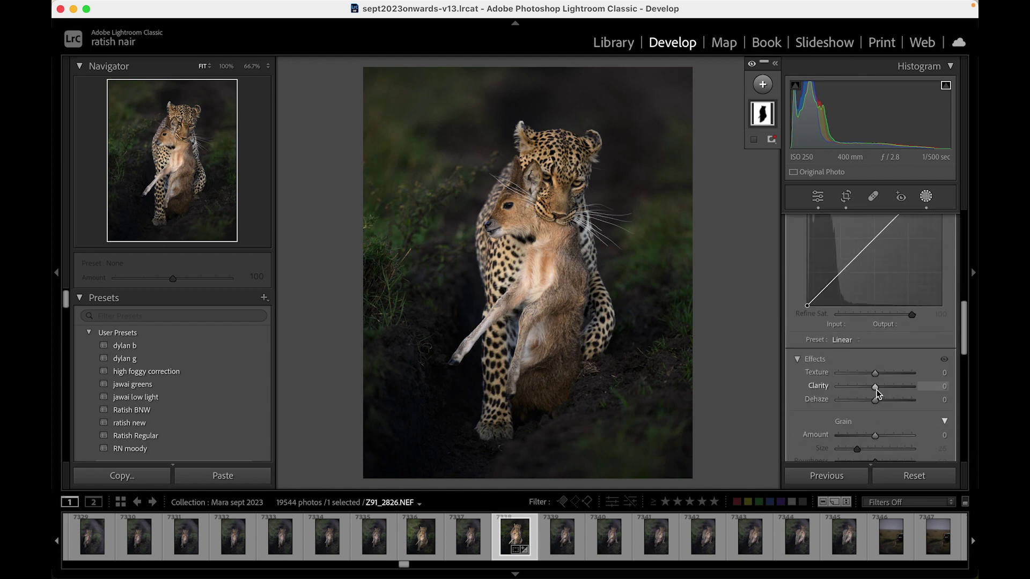
left_click_drag(876, 390, 873, 390)
scroll(873, 391, "up", 20)
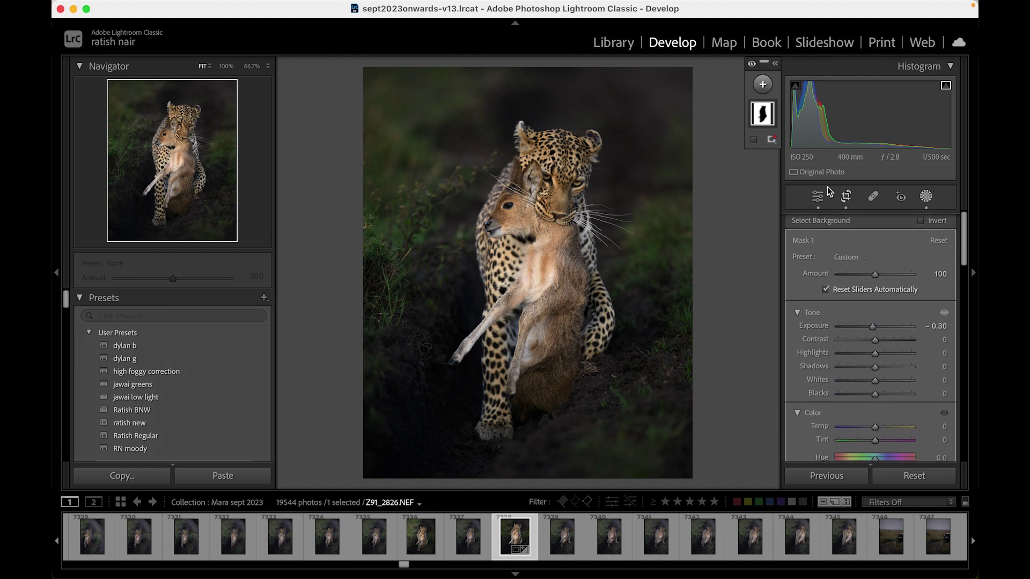
Step: Add a Select Subject mask with the Dodge (Lighten) preset, setting Exposure to 0.22 and Highlights to -49
left_click(764, 86)
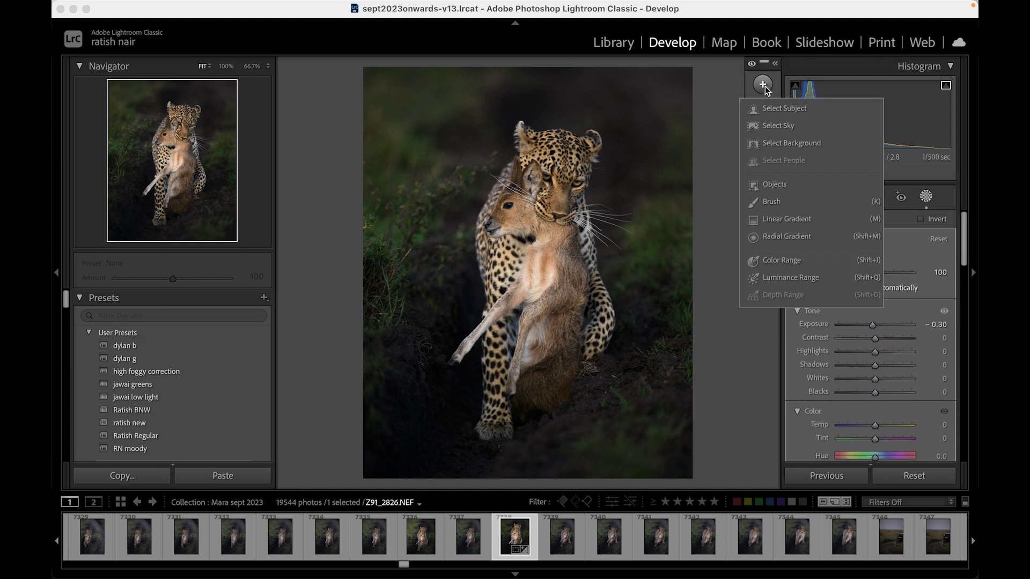
left_click(777, 109)
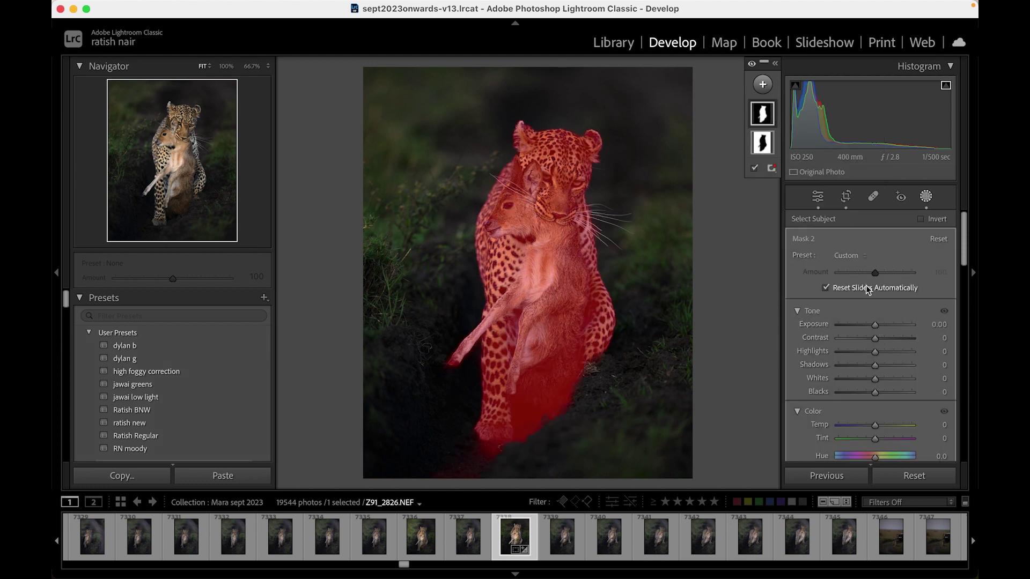
left_click(865, 256)
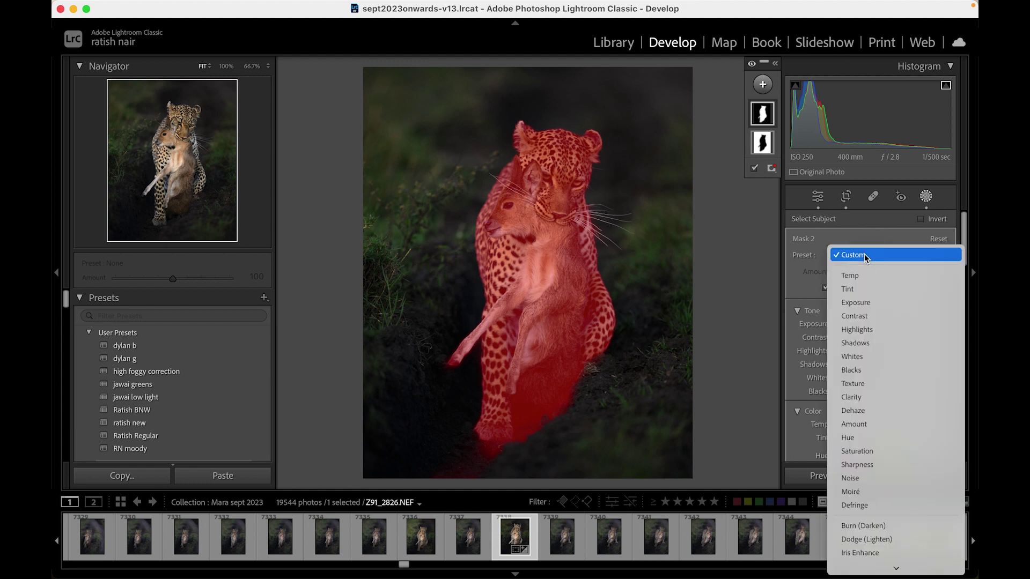
left_click(872, 540)
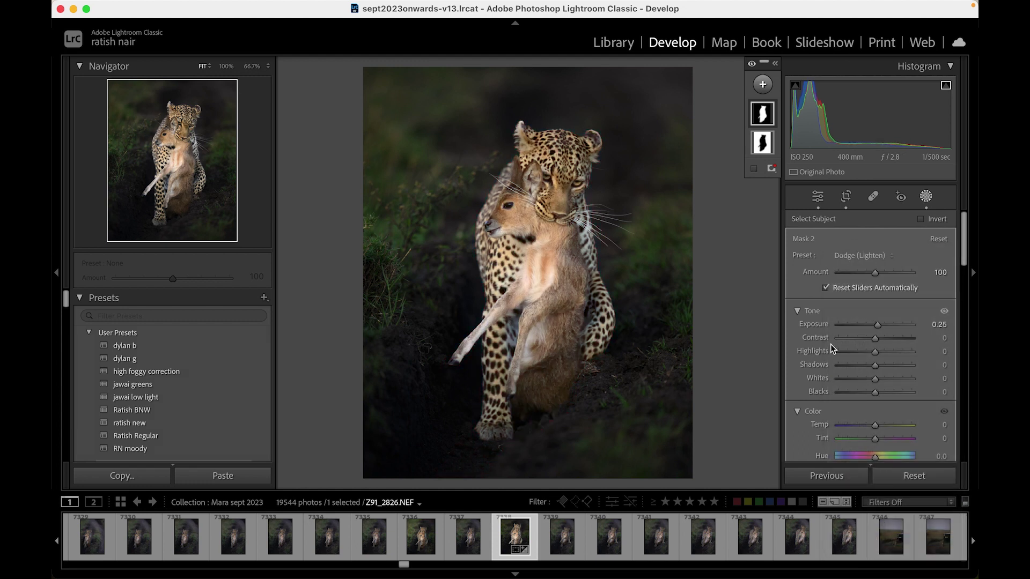
mouse_move(879, 324)
left_mouse_down()
mouse_move(876, 355)
mouse_move(857, 353)
left_mouse_up()
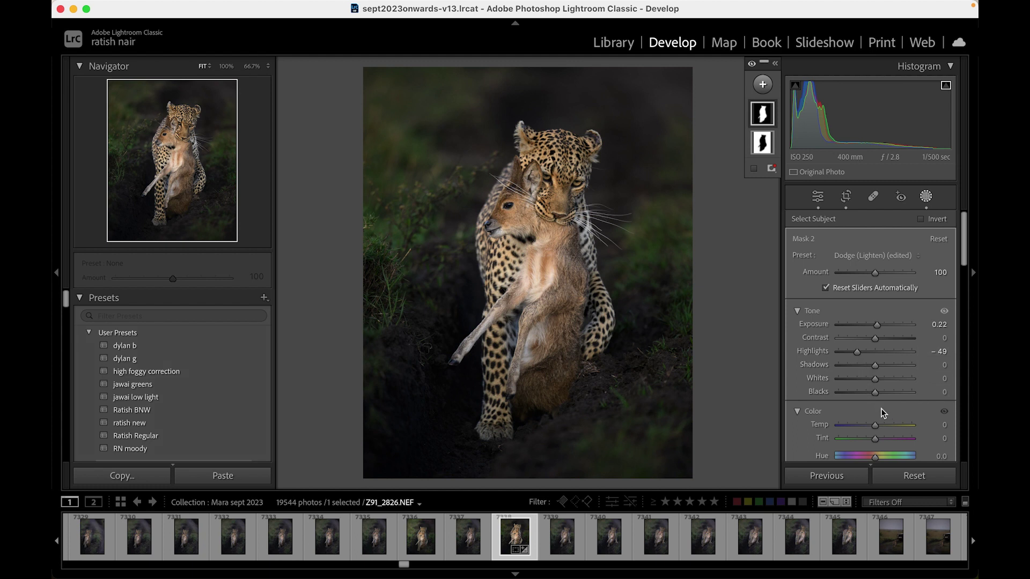
Step: Set the subject mask's Temp to 1 and Saturation to 4
scroll(884, 414, "down", 2)
scroll(884, 414, "down", 8)
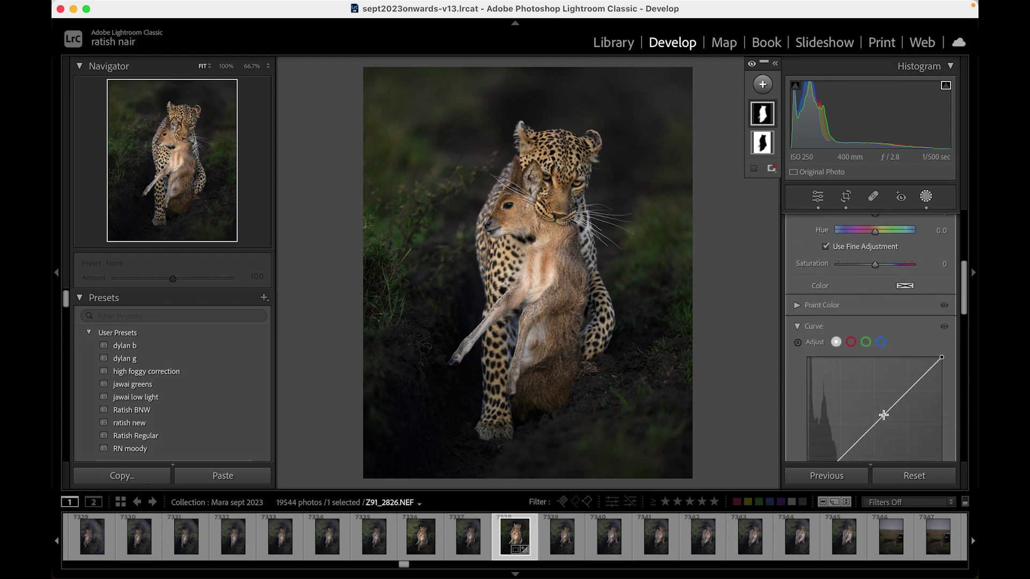
scroll(884, 414, "down", 2)
scroll(884, 415, "up", 3)
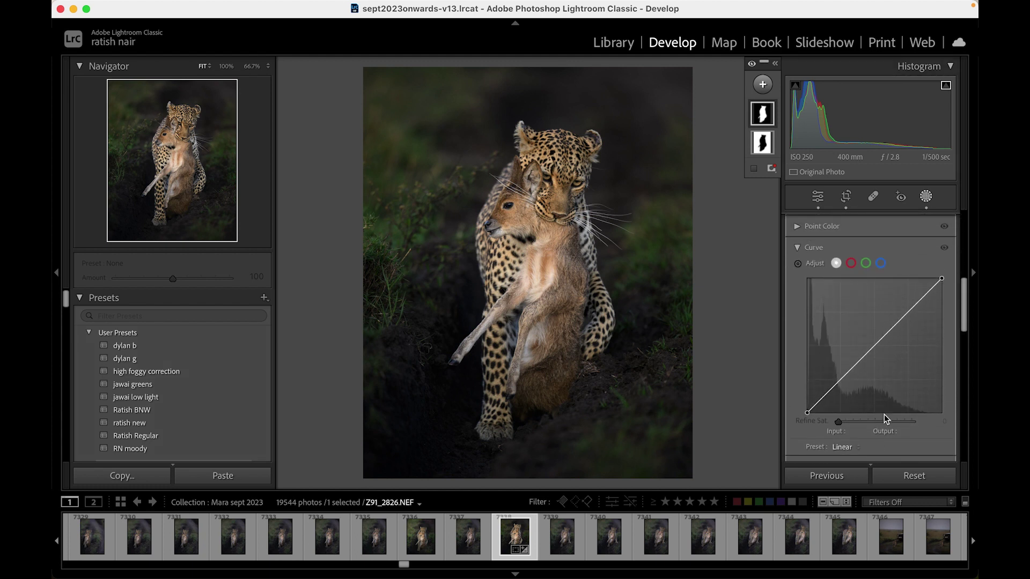
scroll(884, 414, "up", 2)
left_click_drag(875, 287, 881, 288)
scroll(877, 286, "up", 3)
scroll(881, 288, "up", 5)
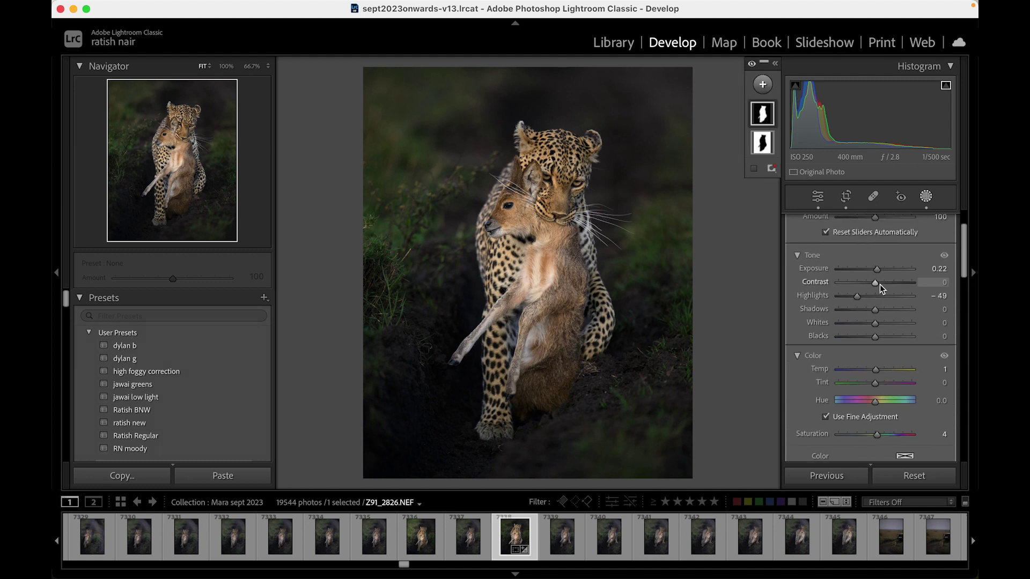
scroll(880, 286, "up", 2)
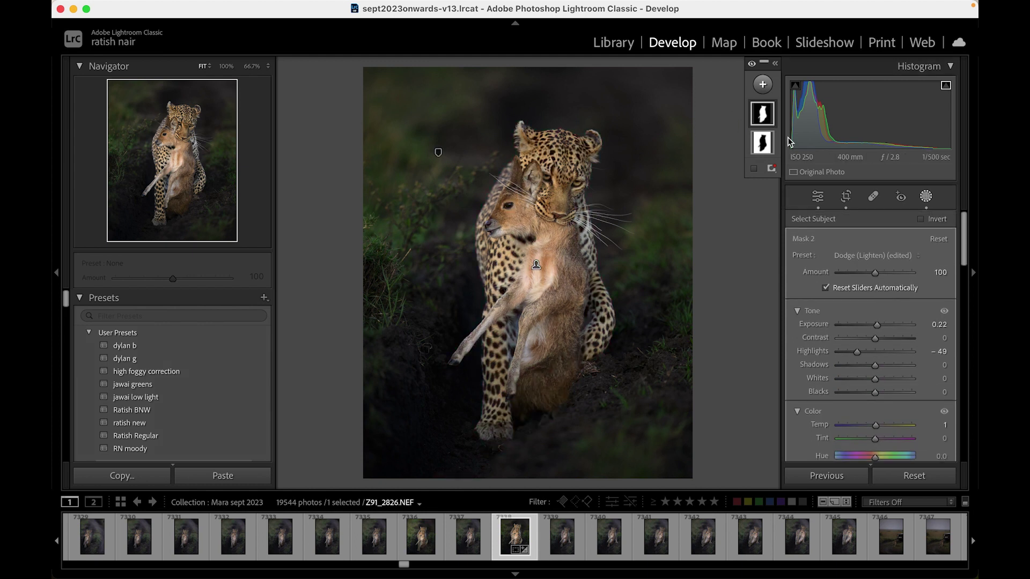
Step: Add a Brush mask and paint the iris of the leopard's fully exposed eye with a size 5.0 brush
left_click(763, 85)
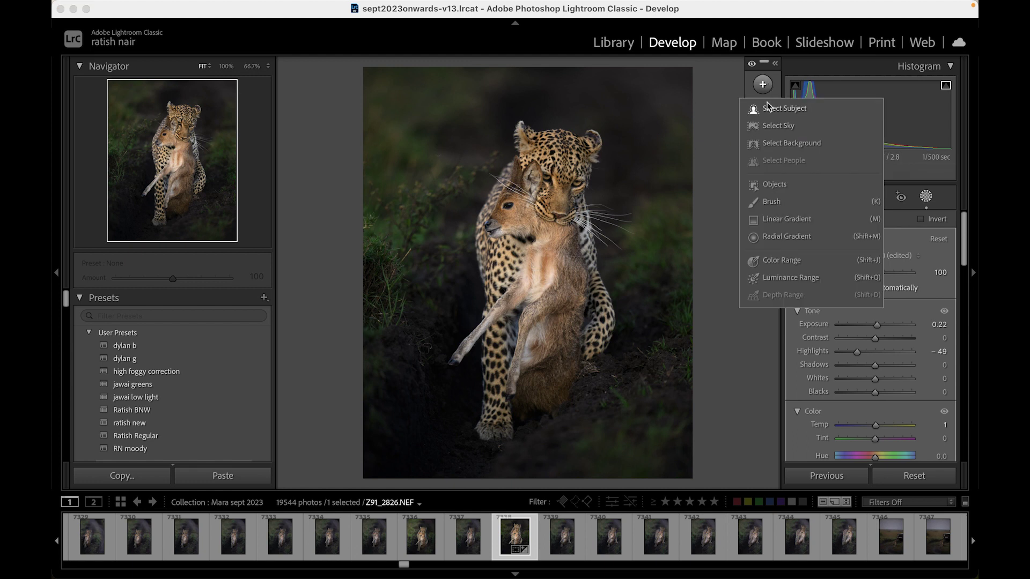
left_click(812, 378)
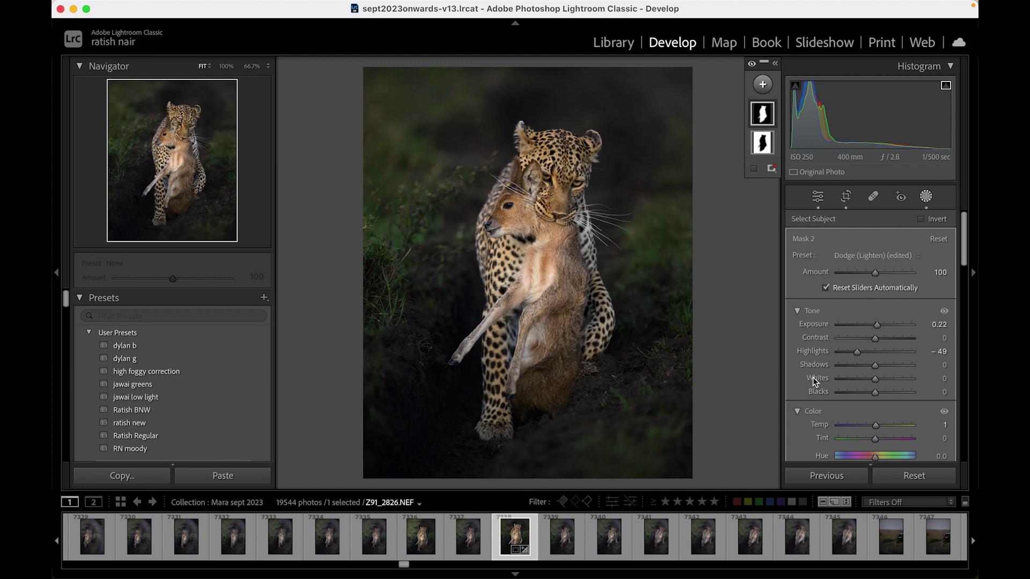
left_click(762, 84)
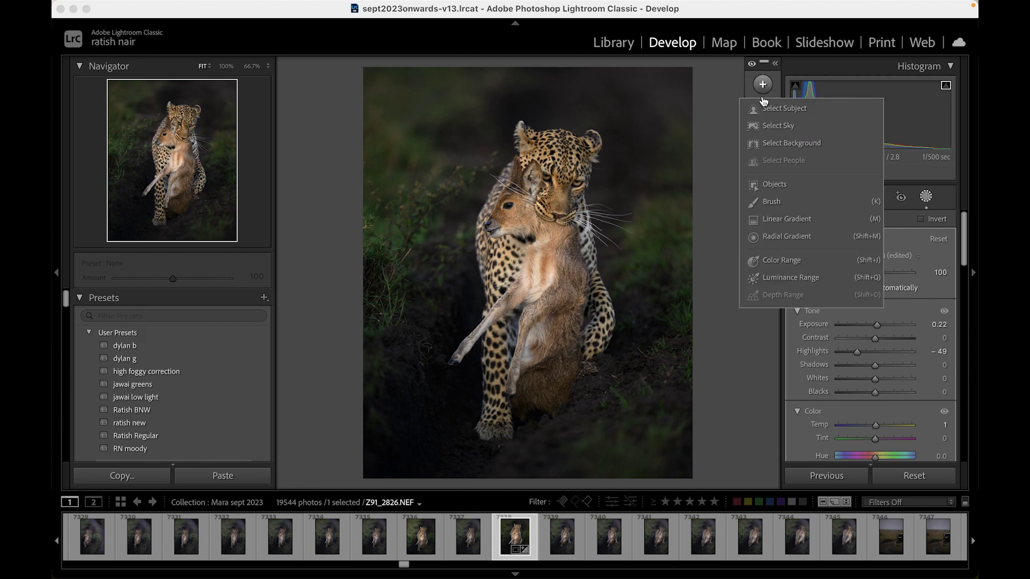
left_click(765, 199)
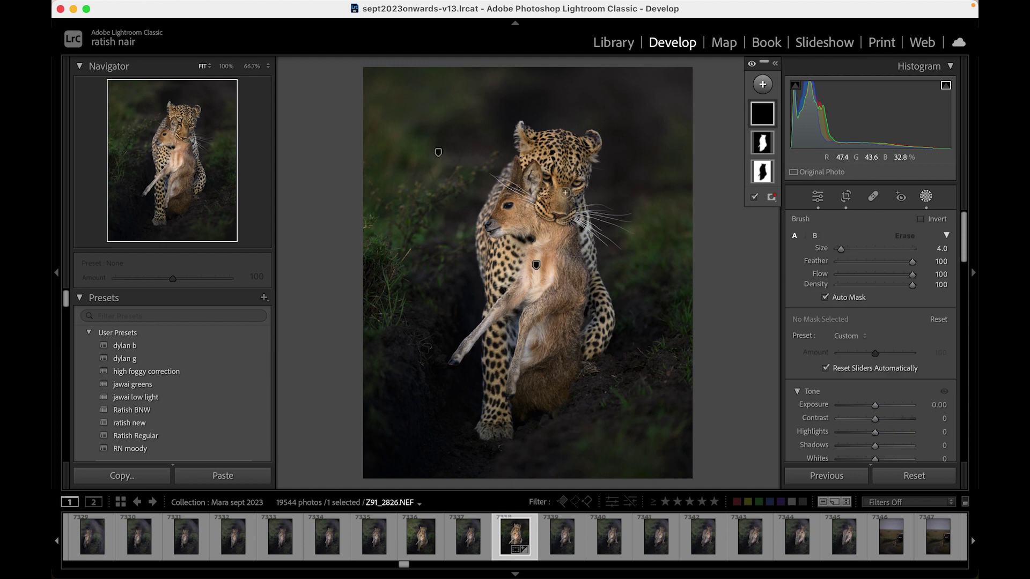
key("super+equal")
key("super+equal")
key("super+equal")
key("bracketleft")
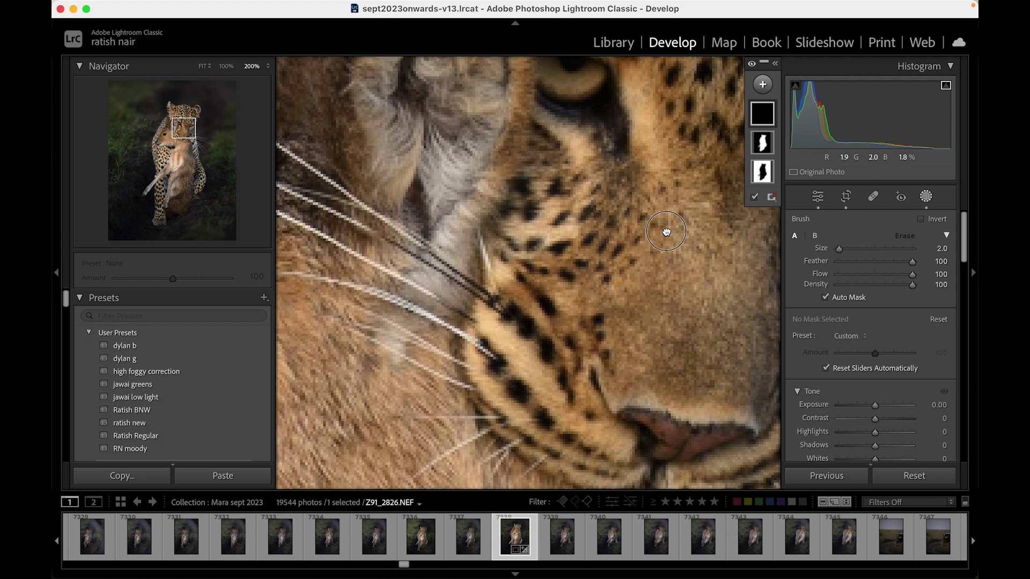
left_click_drag(666, 232, 513, 306)
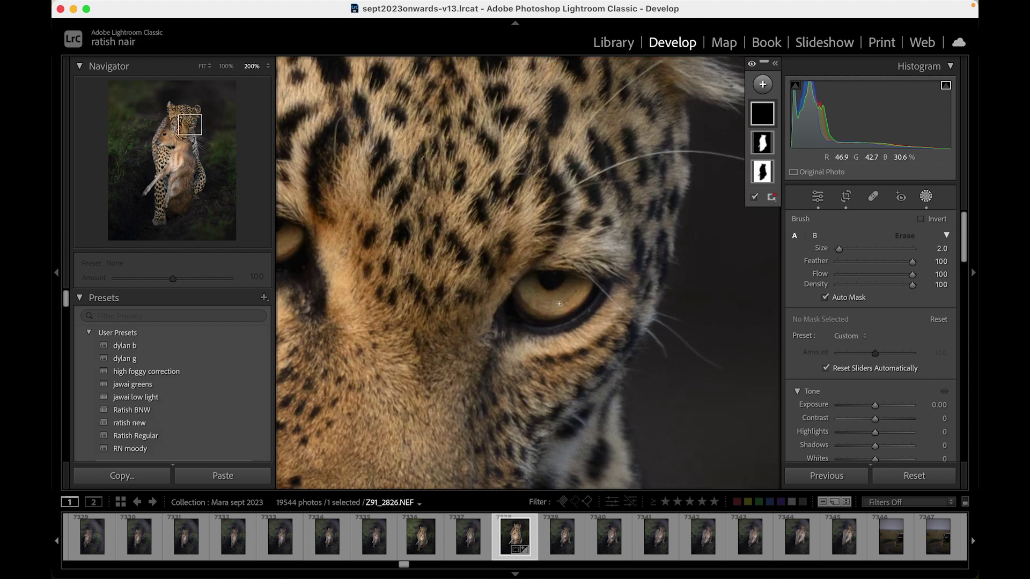
scroll(540, 306, "up", 5)
scroll(540, 306, "down", 2)
mouse_move(548, 306)
left_mouse_down()
mouse_move(582, 289)
mouse_move(559, 307)
left_mouse_up()
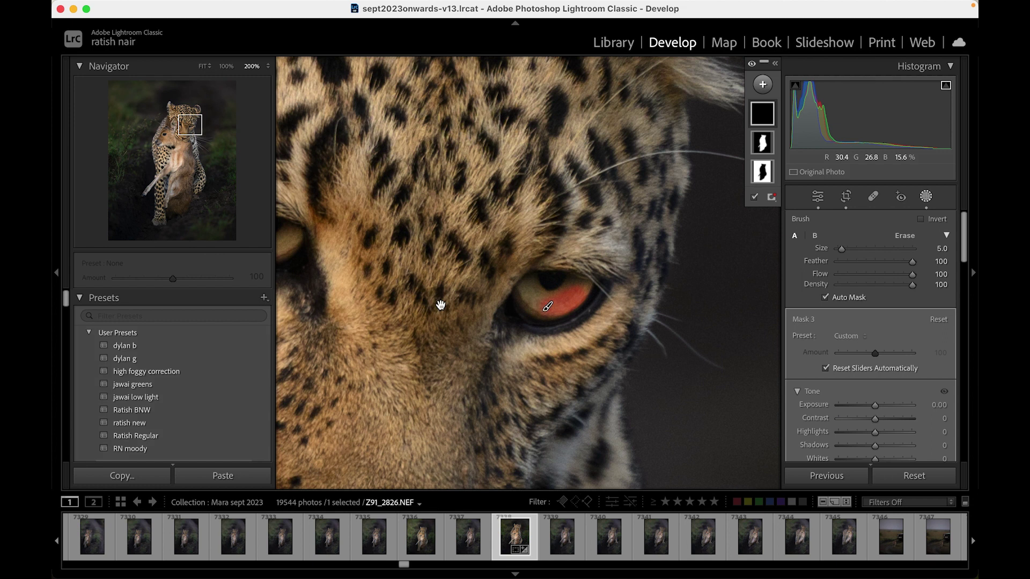
Step: Paint the iris of the leopard's other eye, beside the prey's ear, into the same brush mask
left_click_drag(441, 301, 575, 344)
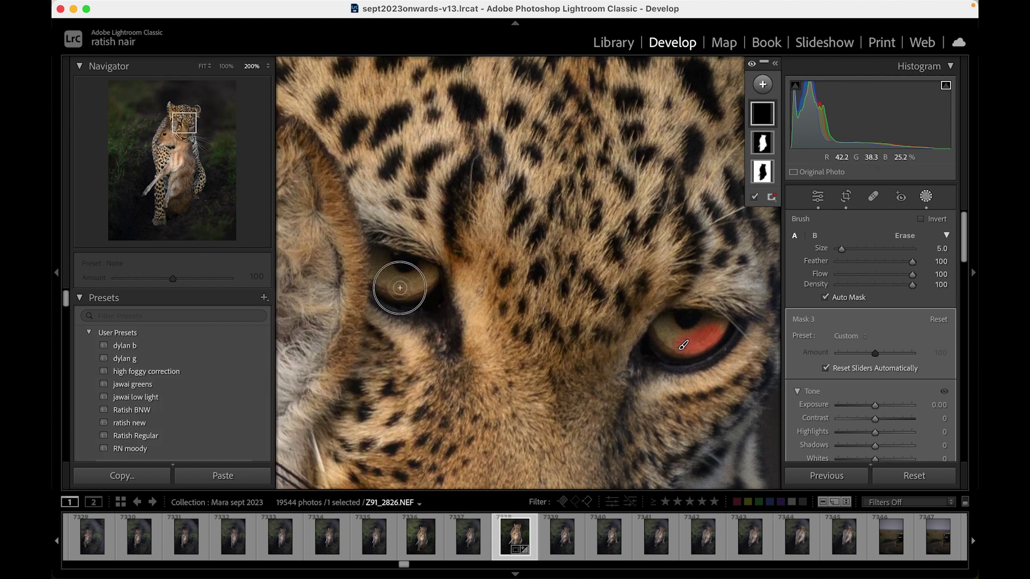
left_click(433, 277)
left_click_drag(433, 276, 429, 282)
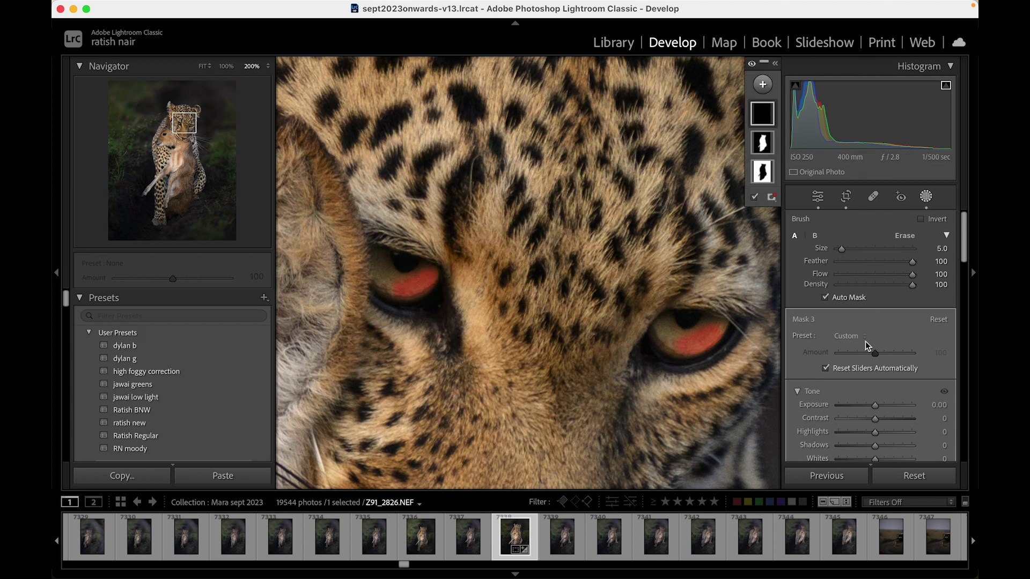
Step: Apply the Iris Enhance preset to the eye mask with Highlights 17 and Whites 14, then close masking and fit the whole photo in view
left_click(864, 336)
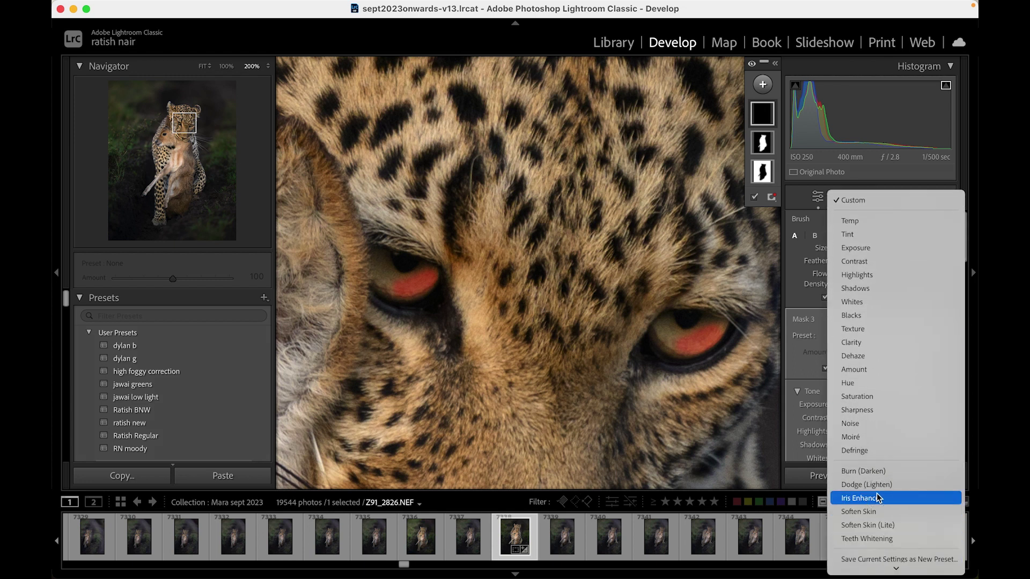
left_click(877, 494)
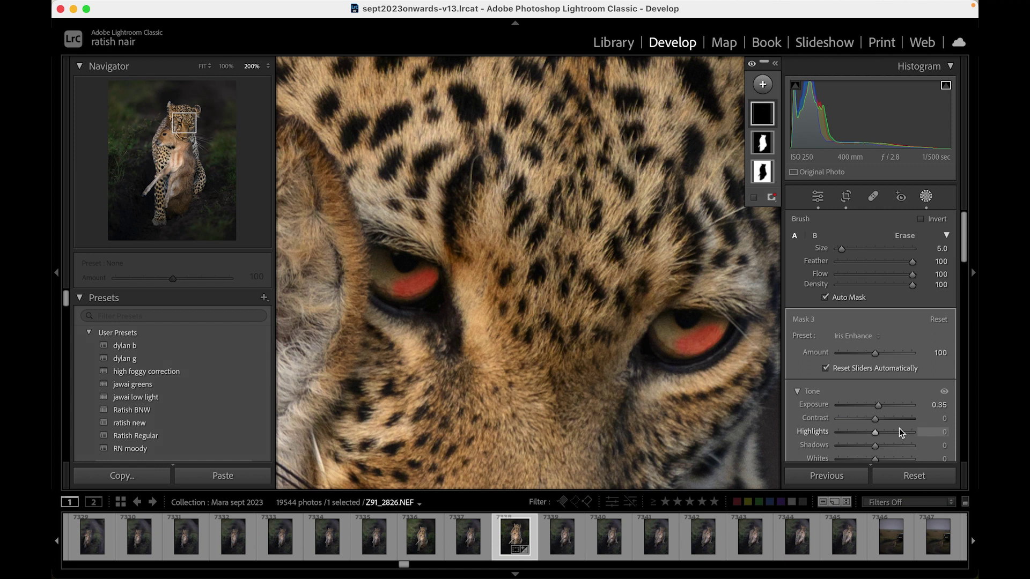
scroll(899, 432, "down", 3)
left_click_drag(875, 383, 883, 410)
left_click(817, 196)
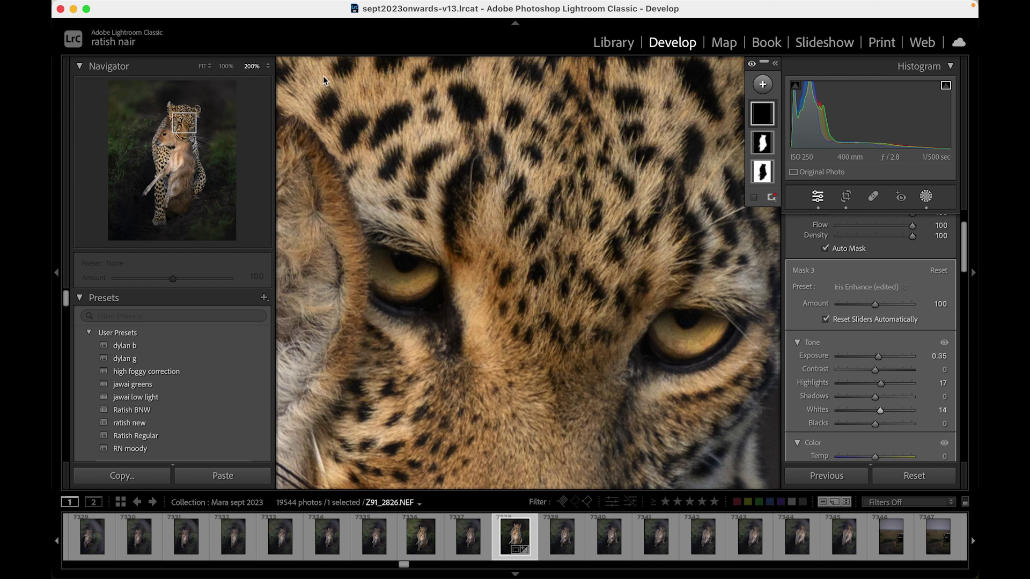
left_click(204, 66)
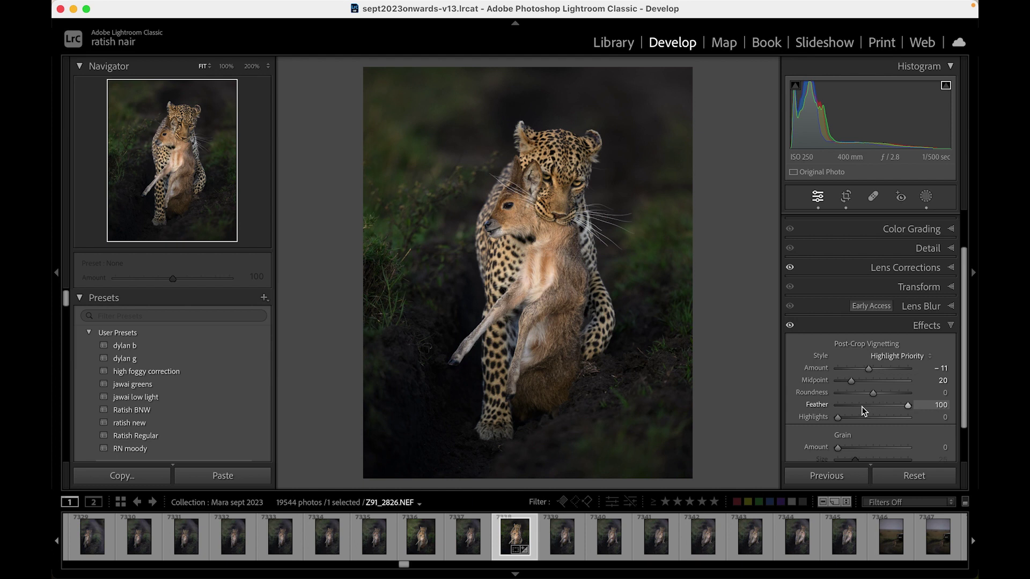
Step: Open the Detail settings and set the sharpening preview to the leopard's eye
scroll(853, 429, "down", 3)
scroll(853, 430, "up", 4)
scroll(853, 430, "up", 1)
left_click(928, 275)
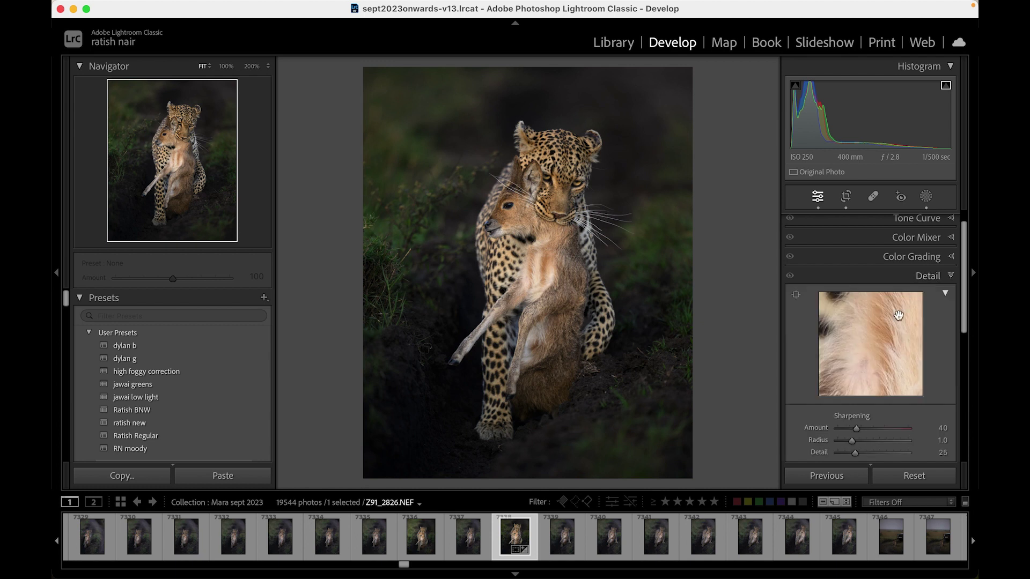
scroll(886, 390, "down", 3)
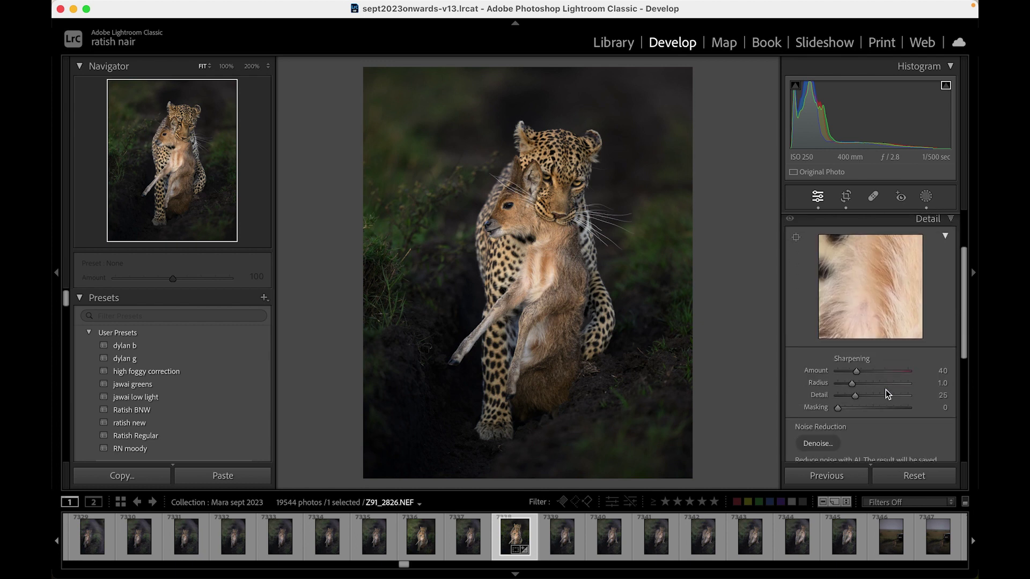
left_click(796, 237)
left_click(576, 182)
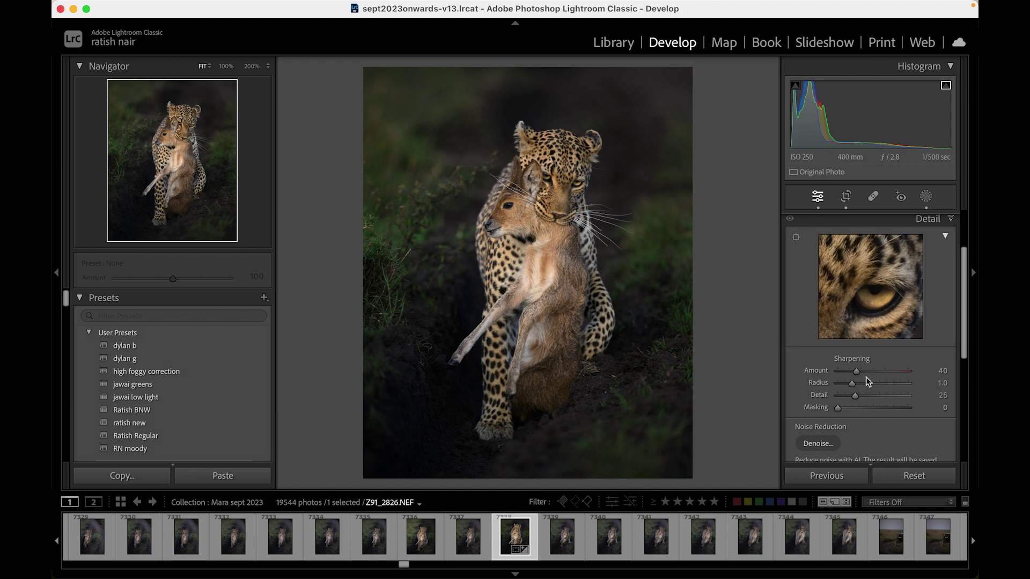
Step: Set the Sharpening Amount to 80 and Radius to 1.4
left_click_drag(860, 374, 878, 378)
left_click(941, 382)
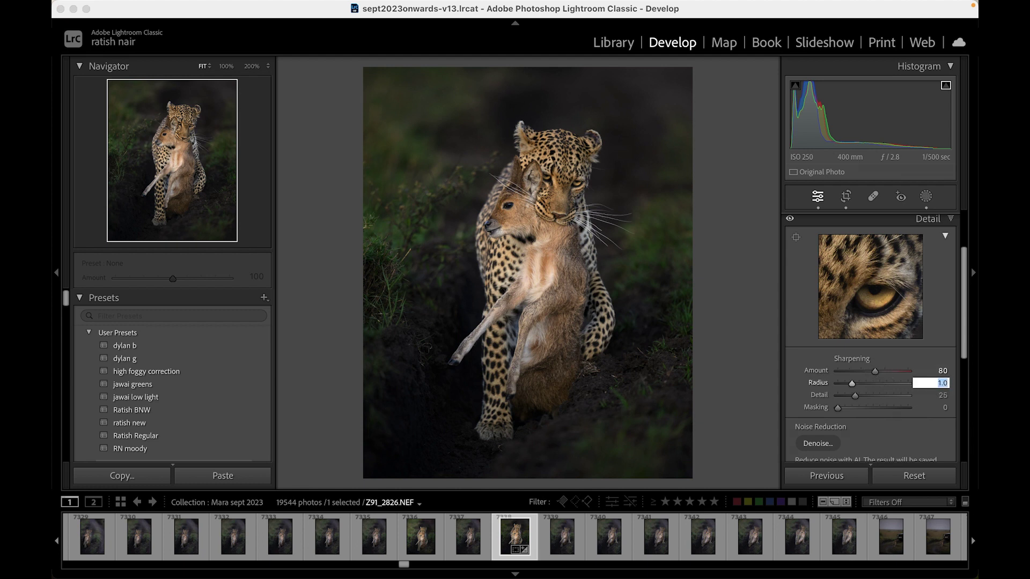
type("1.4")
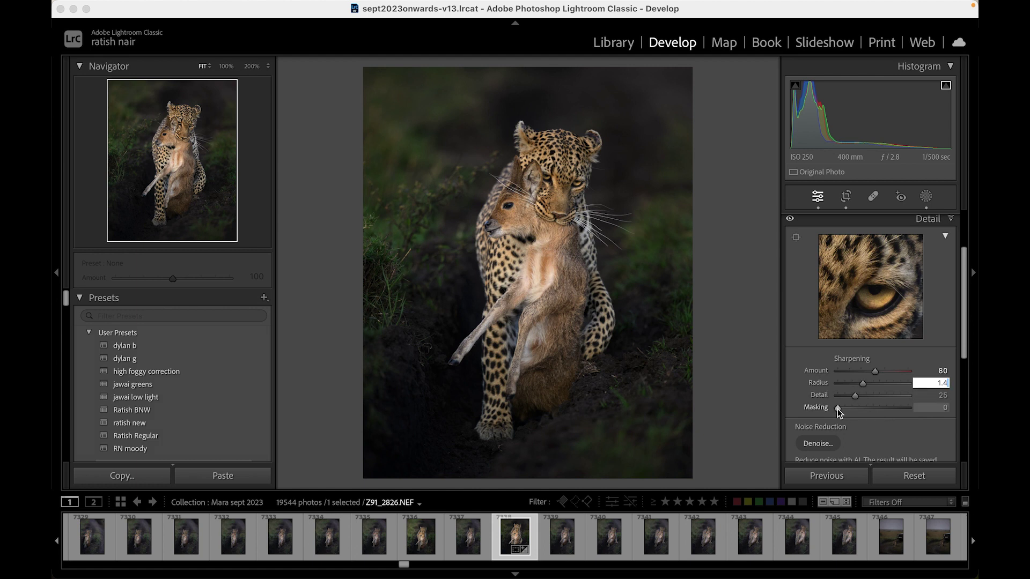
Step: Raise the Sharpening Masking to 24 using the black-and-white mask preview
key("alt")
left_click(839, 410)
left_click_drag(838, 409, 856, 412)
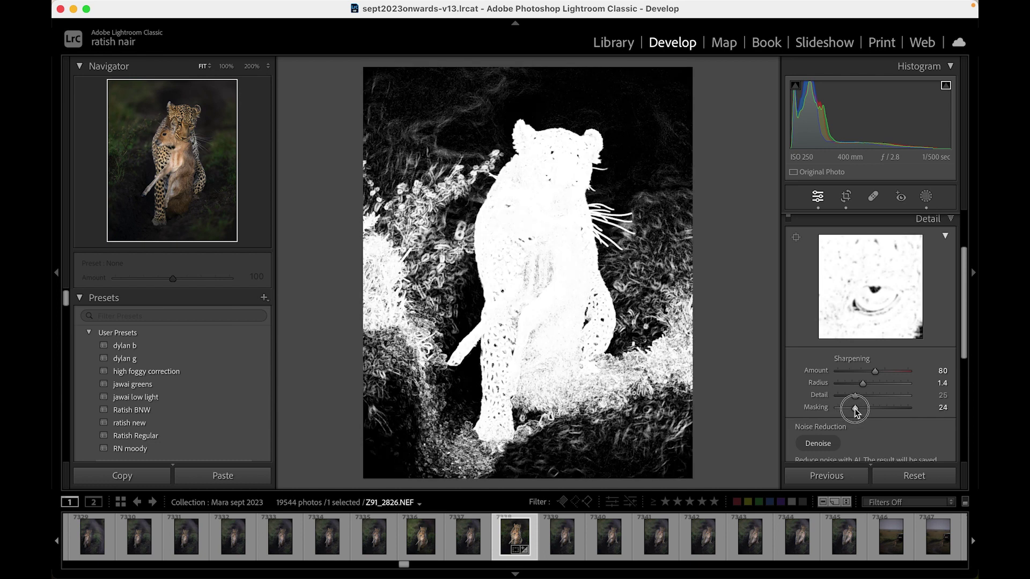
Step: Set the Sharpening Masking to 38 using the black-and-white mask preview
left_click_drag(856, 411, 869, 411)
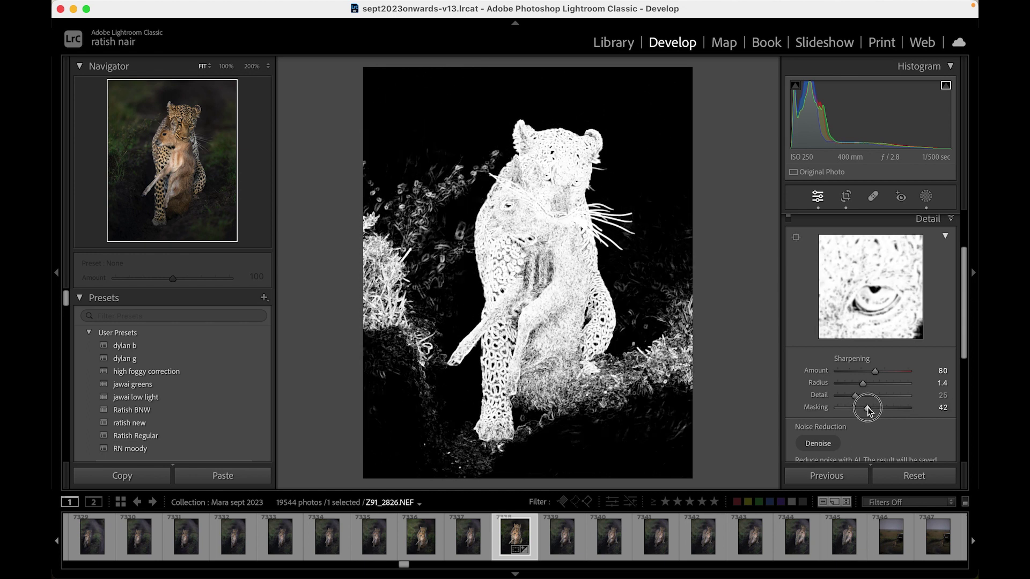
left_click_drag(868, 411, 865, 411)
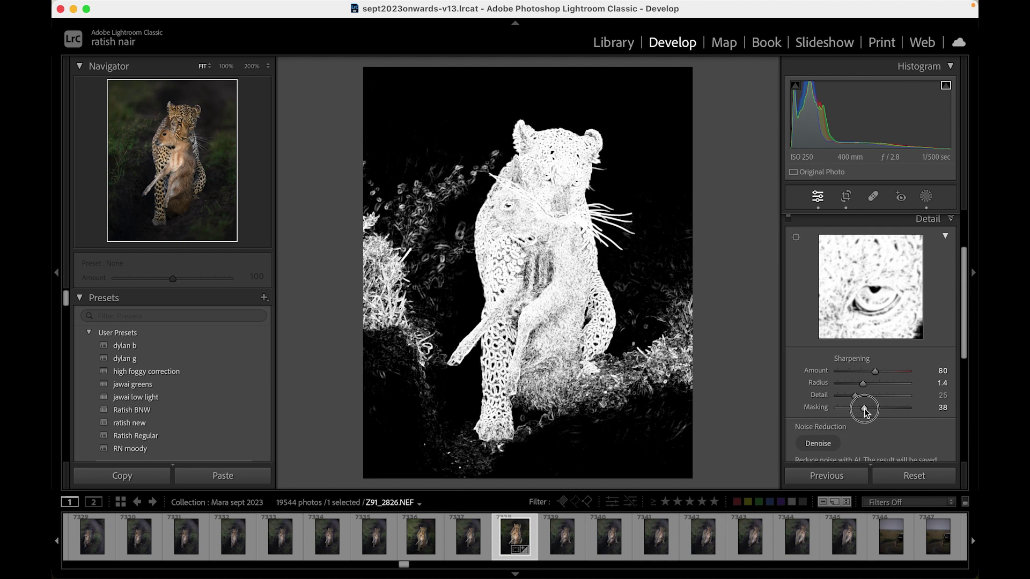
left_click_drag(865, 411, 865, 412)
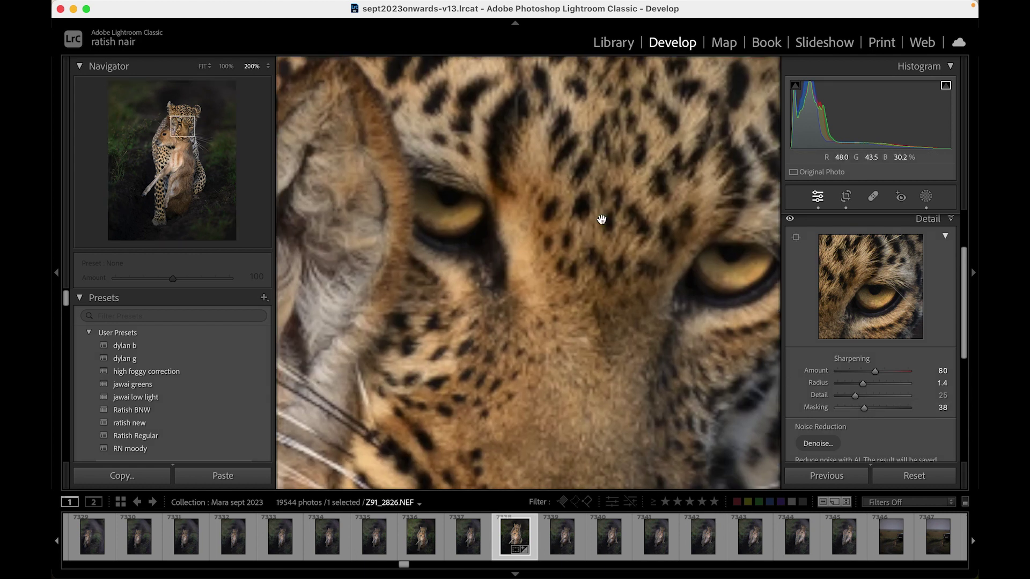
Step: Compare the leopard's face with and without the Detail adjustments at 100% zoom, then fit the whole photo in view
left_click(226, 66)
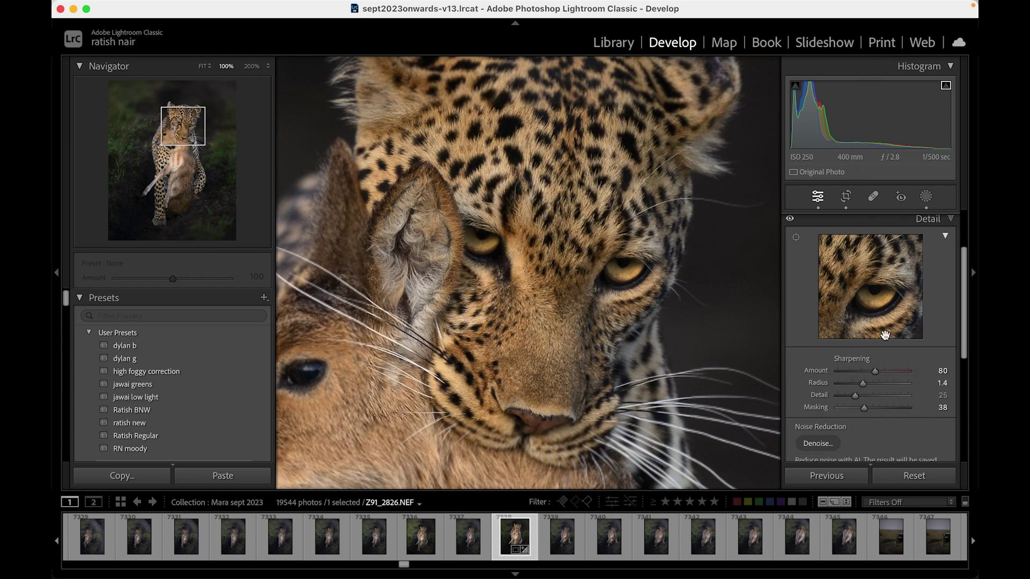
left_click(790, 219)
left_click(790, 219)
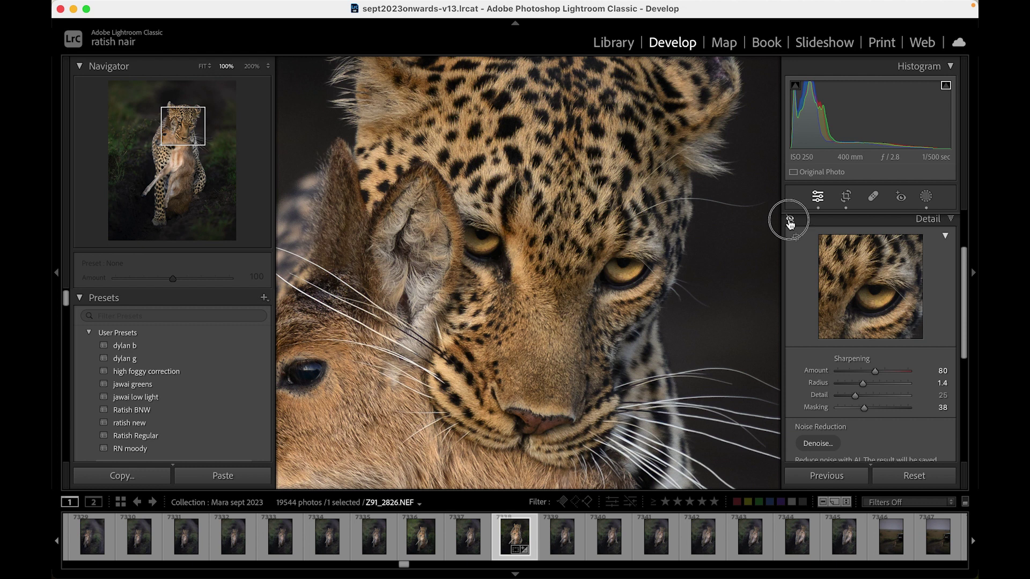
left_click(791, 220)
left_click(790, 219)
left_click(790, 219)
left_click(790, 220)
left_click(790, 220)
left_click(203, 66)
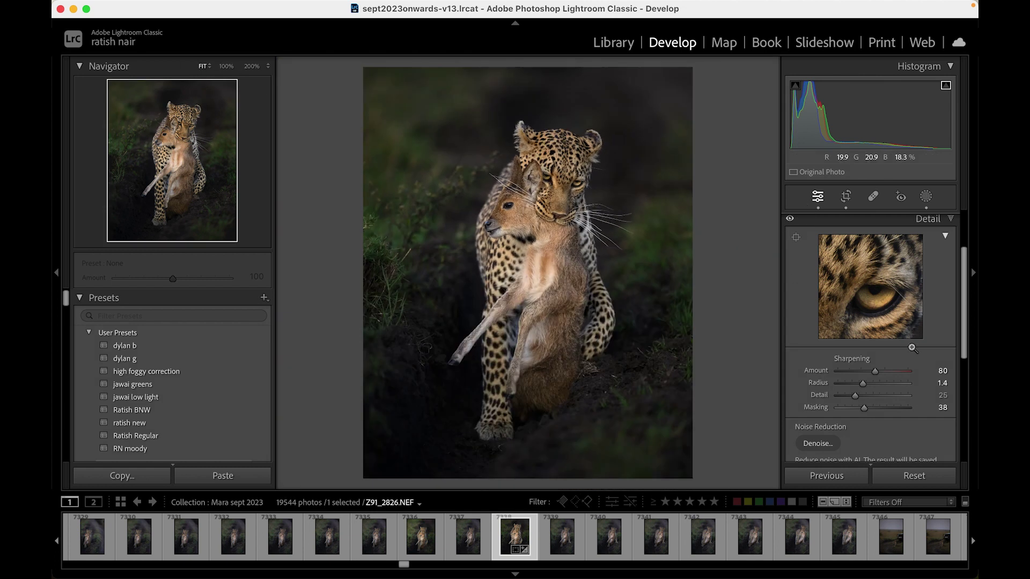
Step: Open Point Color in the Color Mixer and sample the green foliage beside the leopard
scroll(935, 429, "down", 1)
scroll(936, 429, "down", 1)
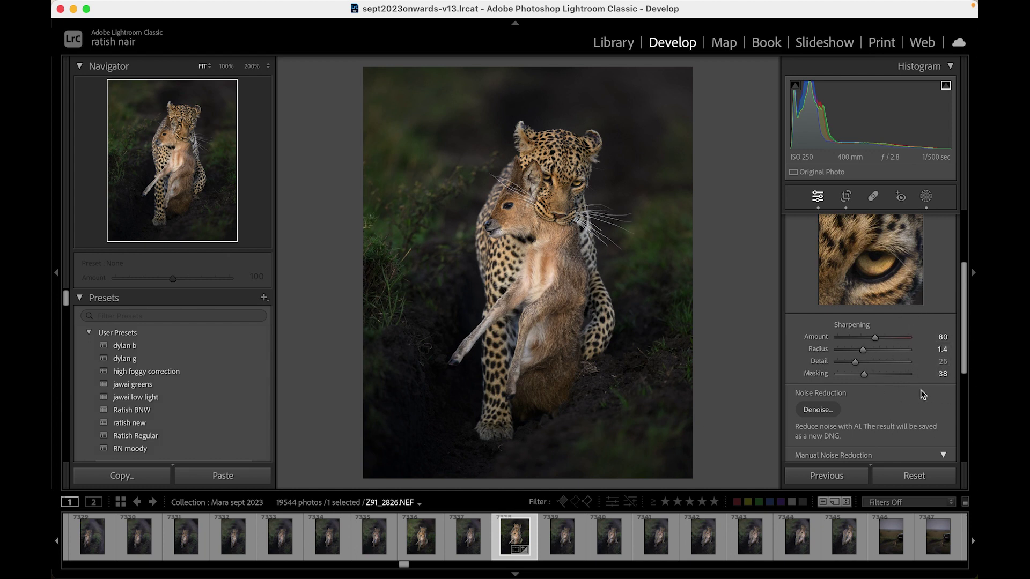
scroll(909, 349, "up", 3)
scroll(909, 349, "down", 2)
scroll(908, 348, "up", 4)
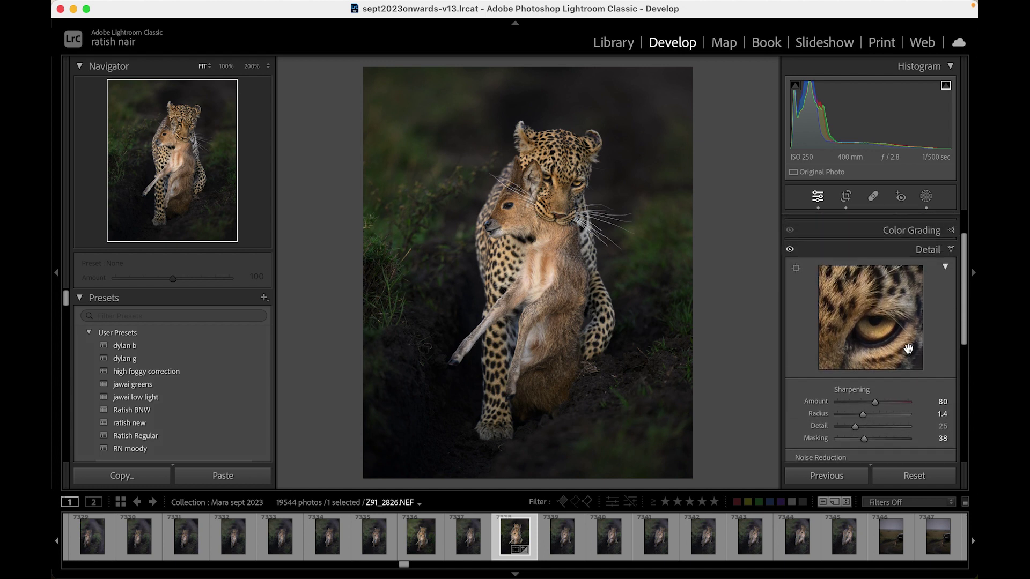
scroll(911, 292, "down", 2)
scroll(911, 292, "up", 2)
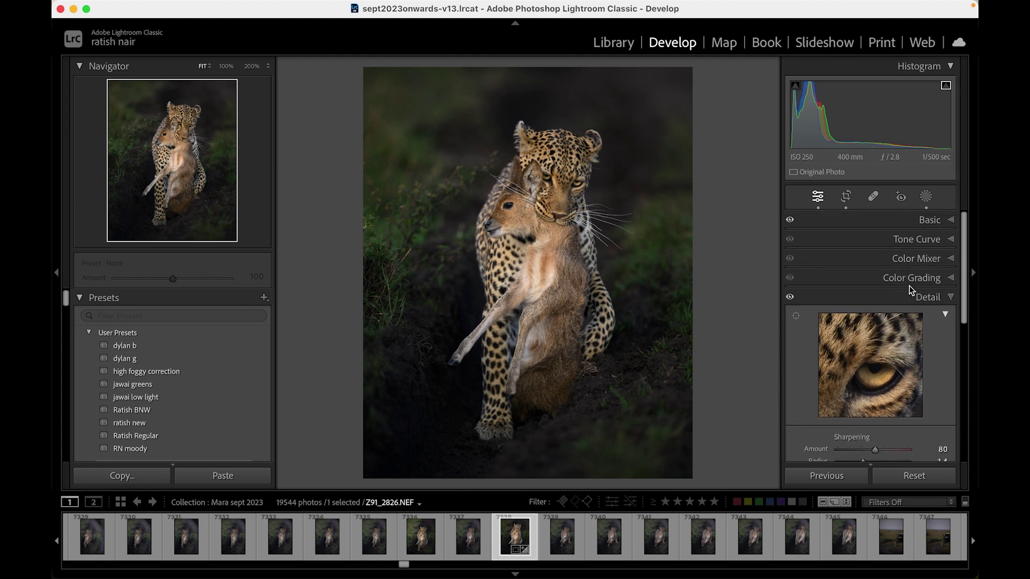
left_click(922, 261)
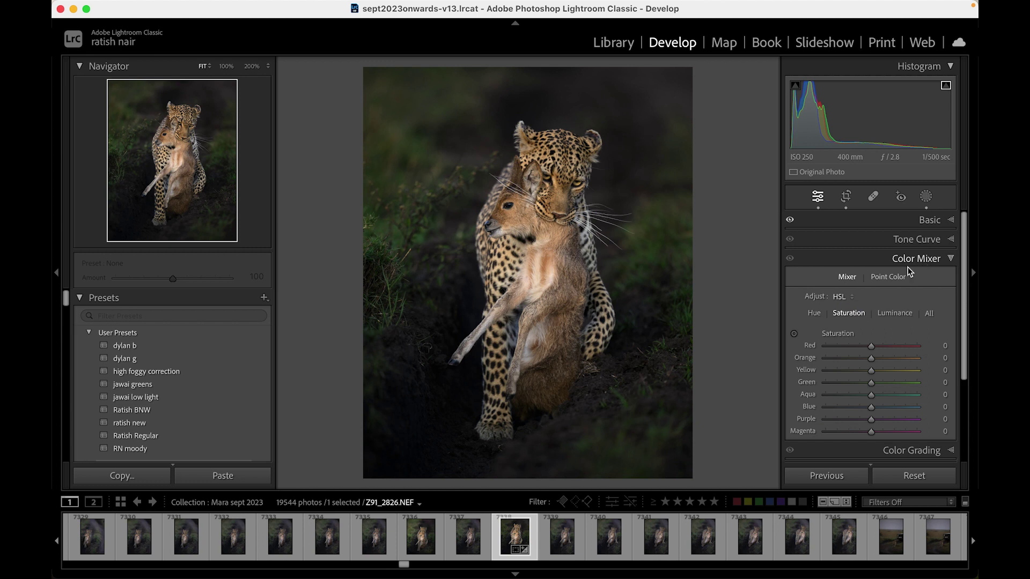
left_click(889, 278)
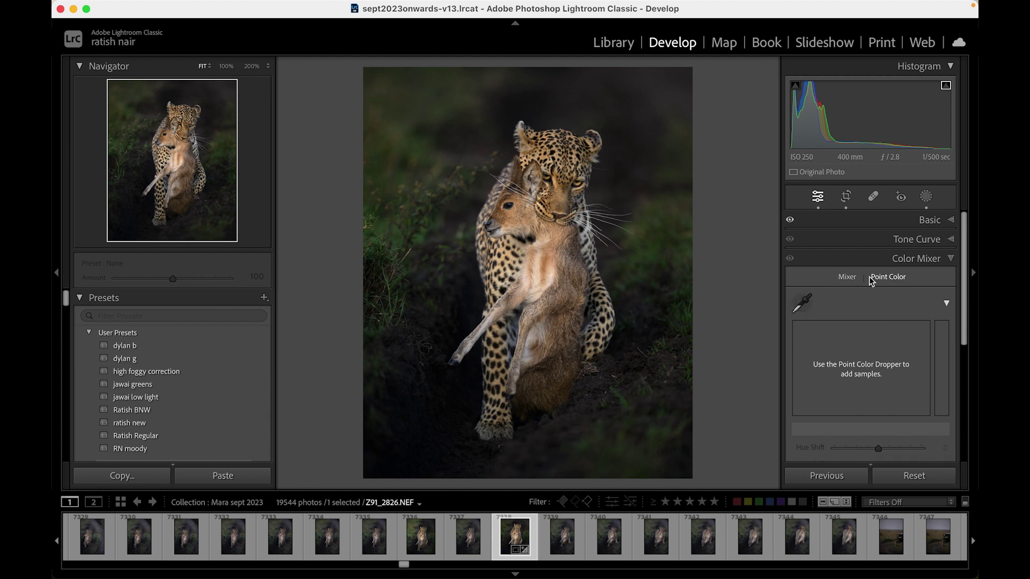
left_click(803, 303)
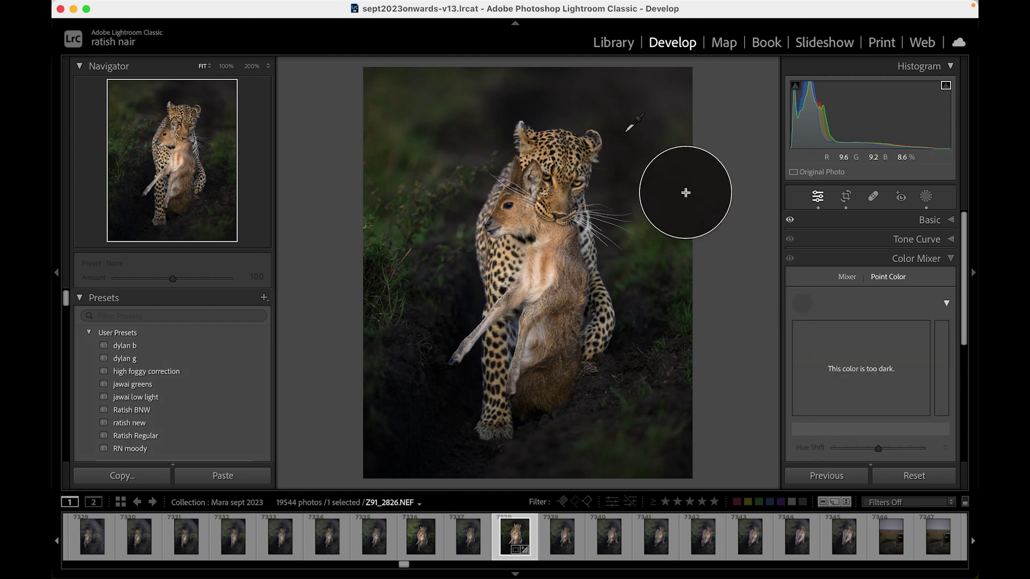
left_click(397, 236)
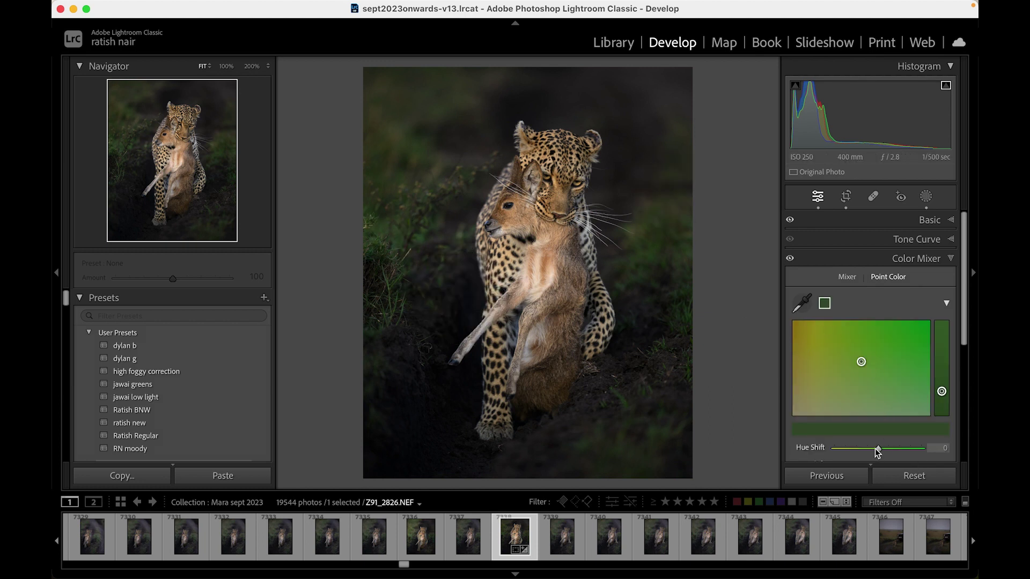
Step: Set the sampled green's Hue Shift to 2, Saturation Shift to -4 and Luminance Shift to 10
scroll(876, 452, "down", 1)
scroll(875, 452, "down", 3)
left_click(877, 401)
mouse_move(878, 402)
left_mouse_down()
mouse_move(879, 417)
mouse_move(881, 382)
left_mouse_up()
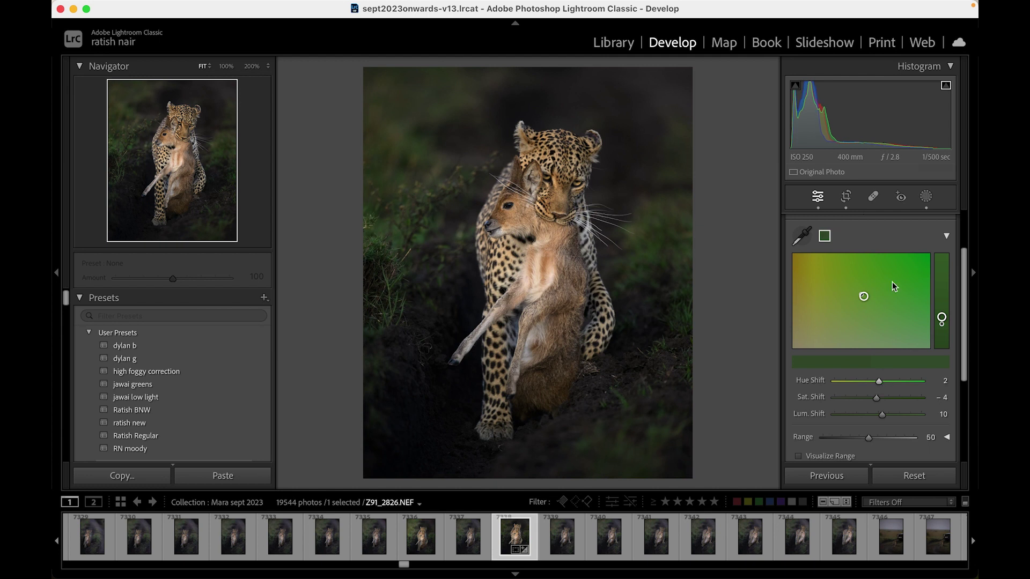
Step: Look at the Point Color options of the background mask, then return to the global edit settings
left_click(927, 197)
left_click(759, 172)
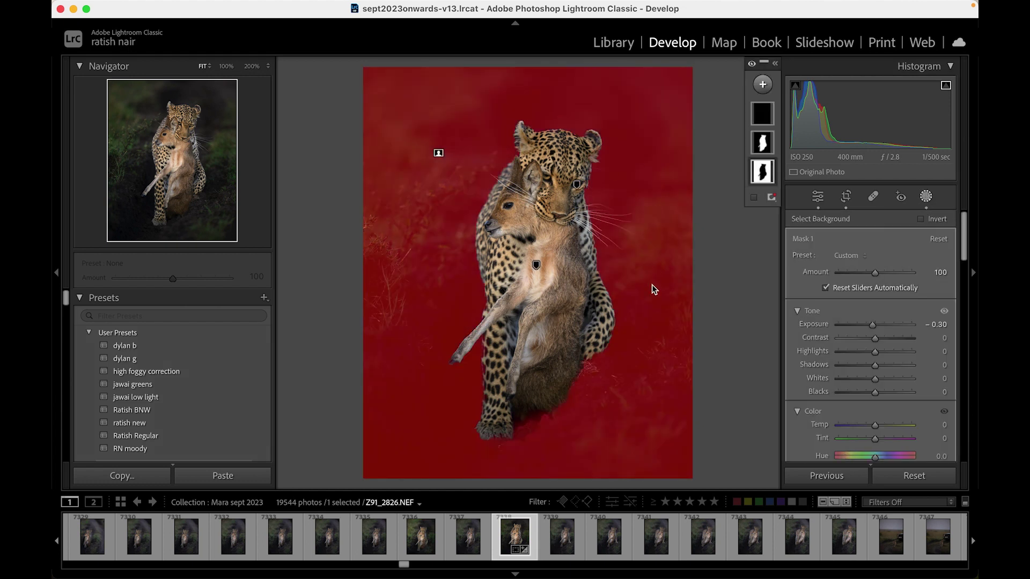
scroll(878, 406, "down", 10)
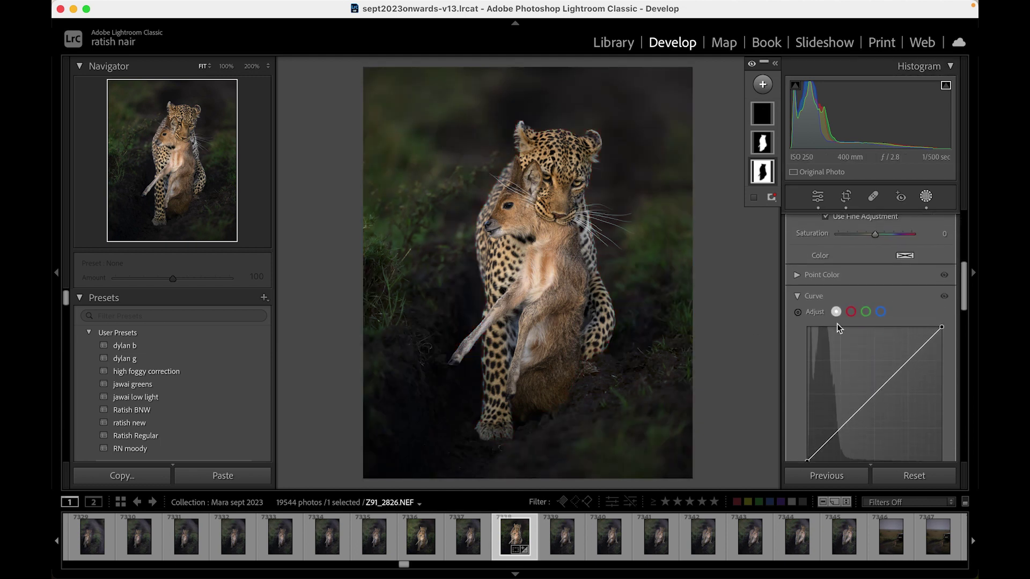
left_click(805, 275)
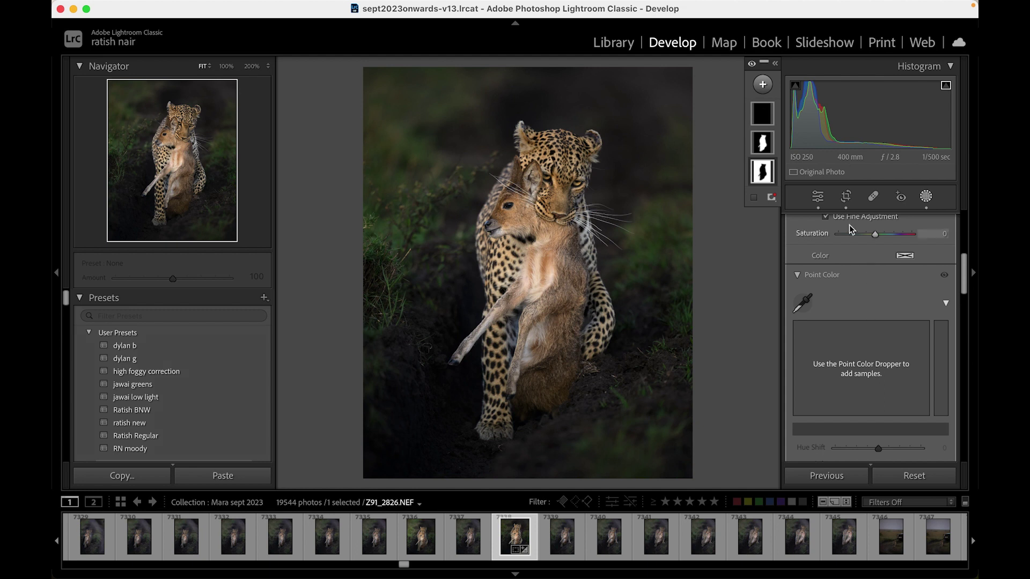
left_click(818, 198)
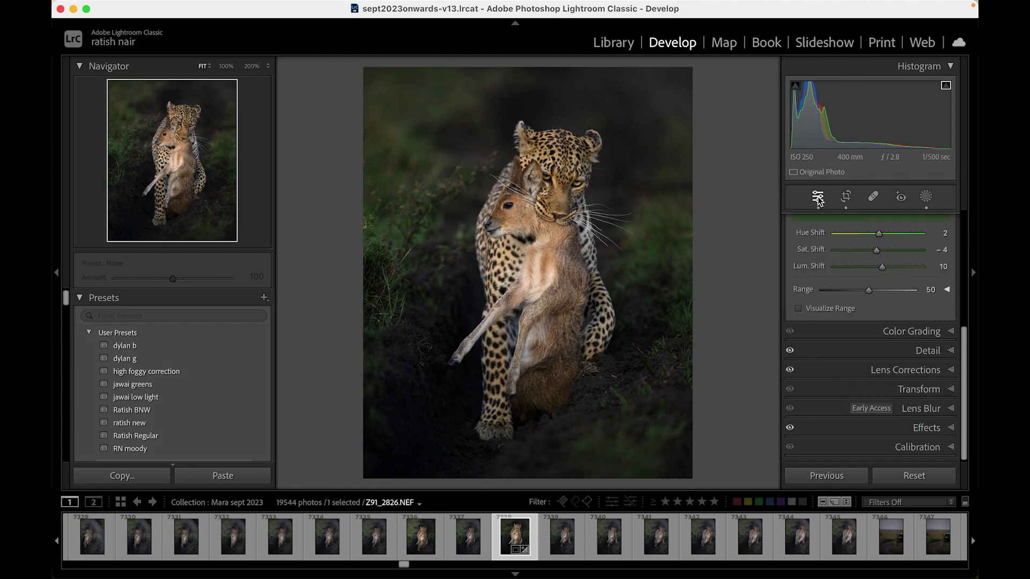